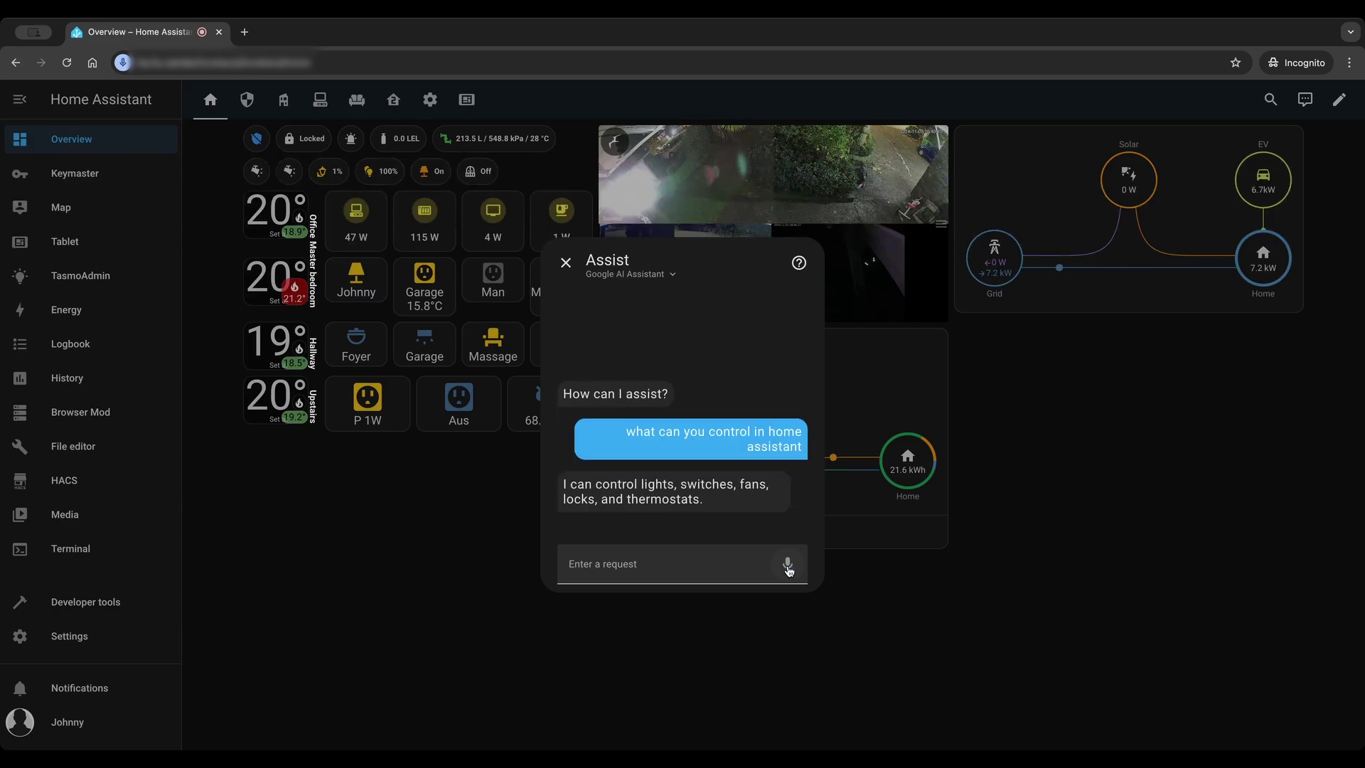
Ask the assistant by voice for the garage temperature, then say 'turn on garage light'
left_click(787, 565)
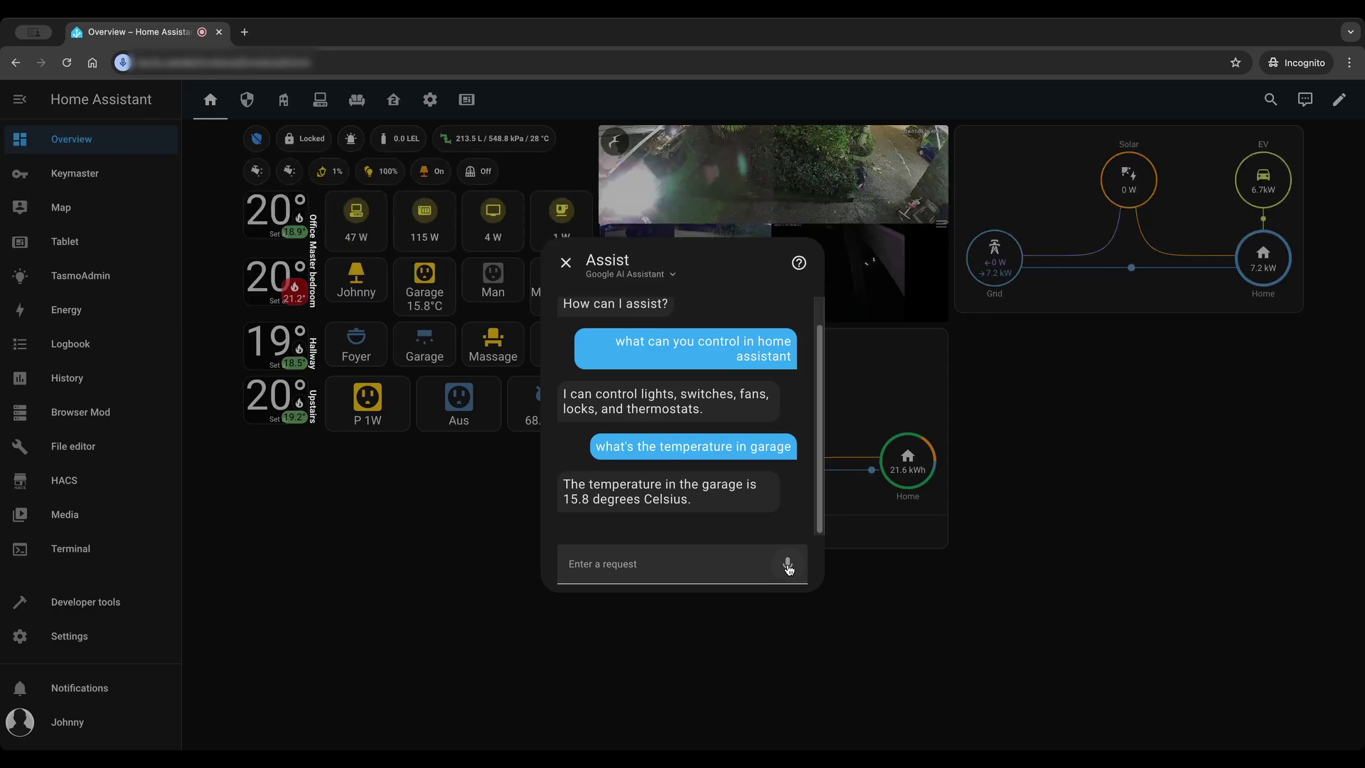
left_click(787, 565)
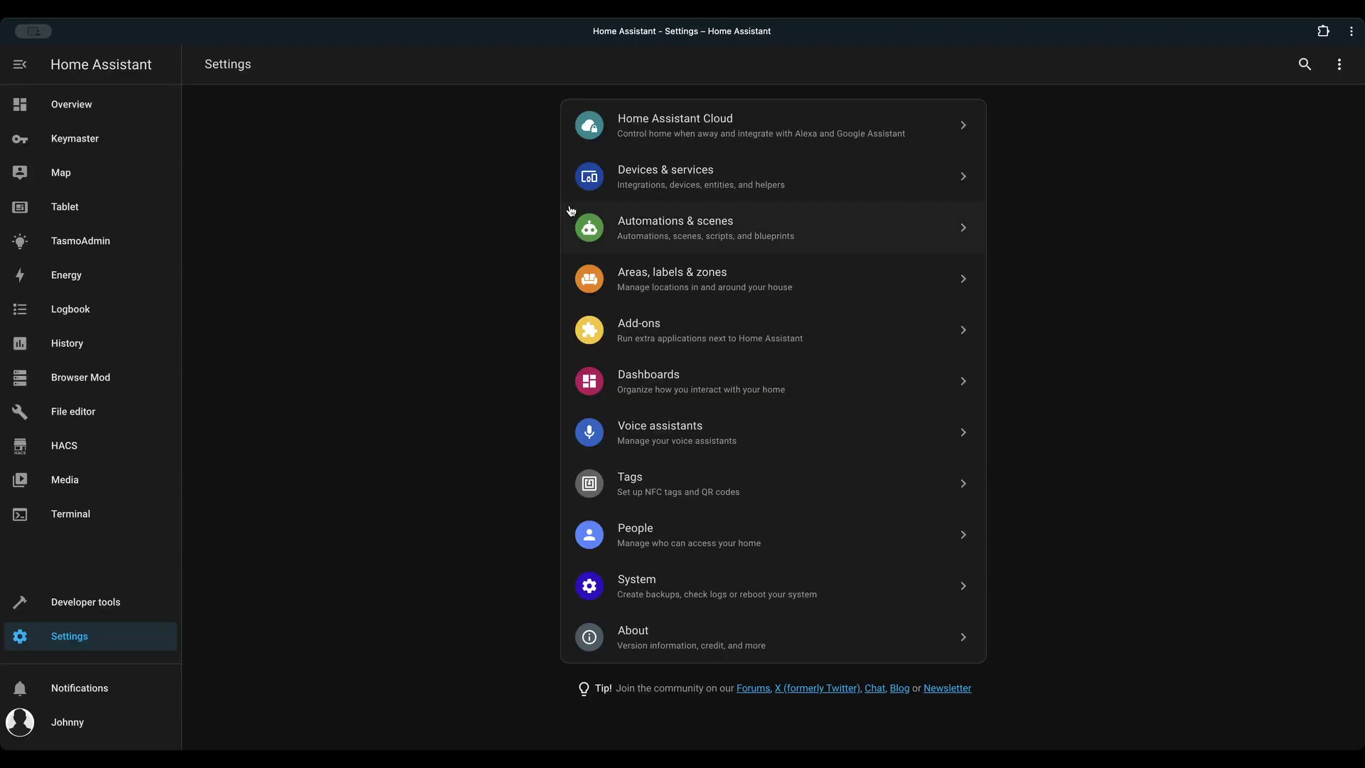
From Devices & services, search 'google' and pick Google > Google Cloud as the new integration
left_click(781, 180)
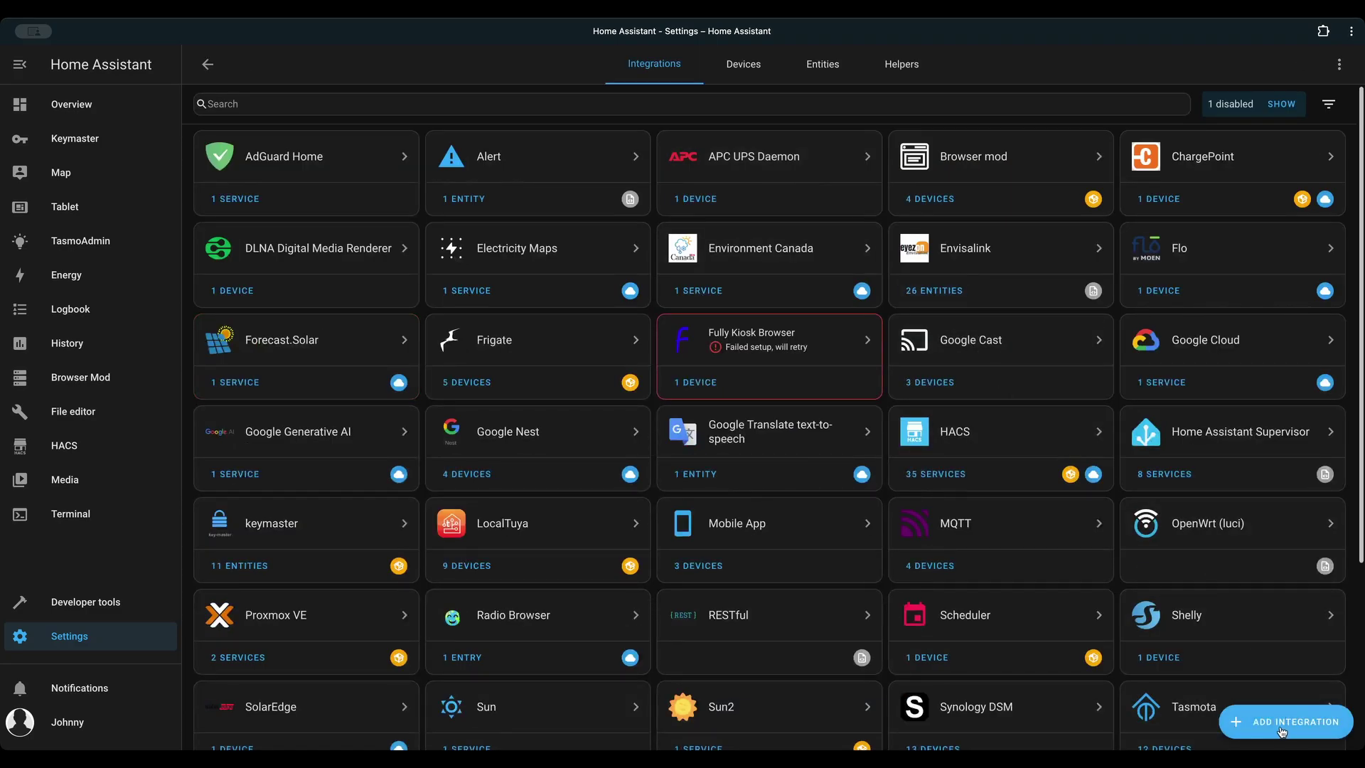
left_click(1279, 724)
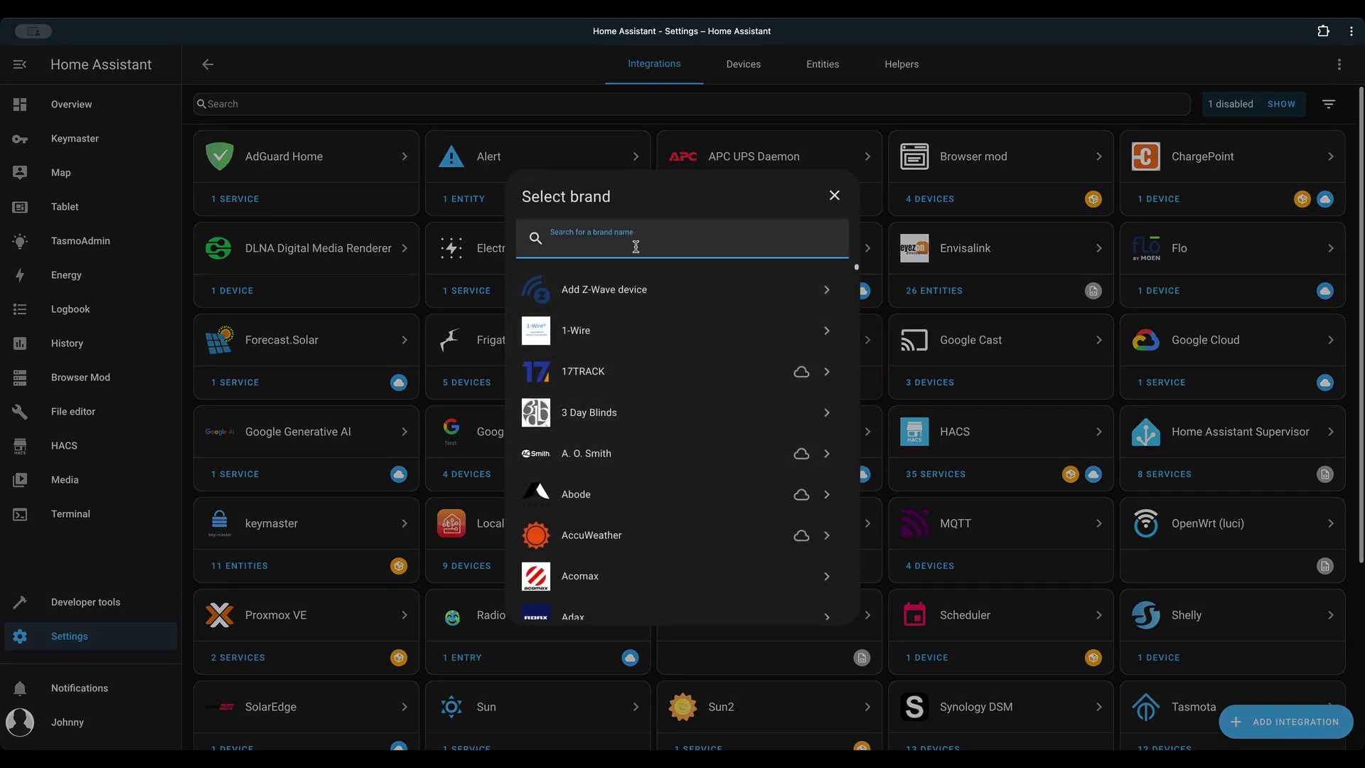
type("google")
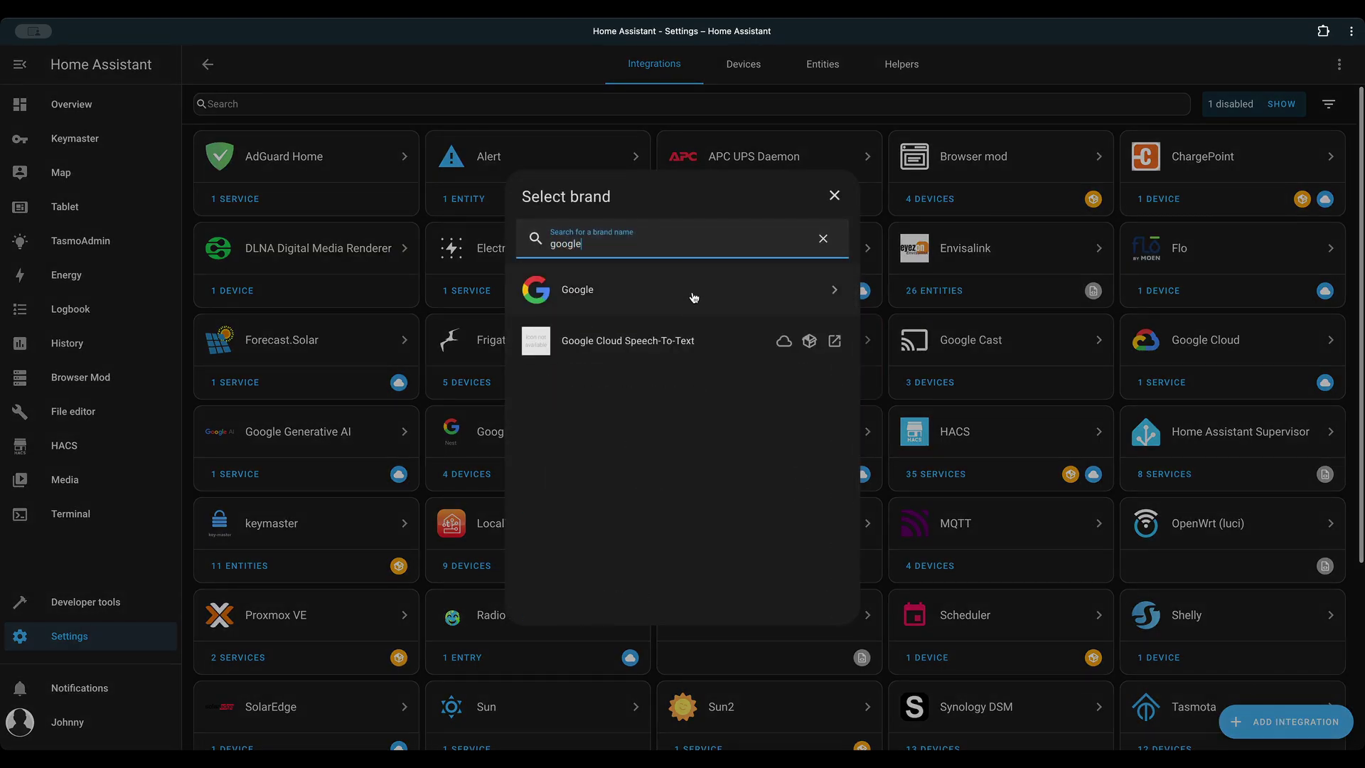
left_click(694, 297)
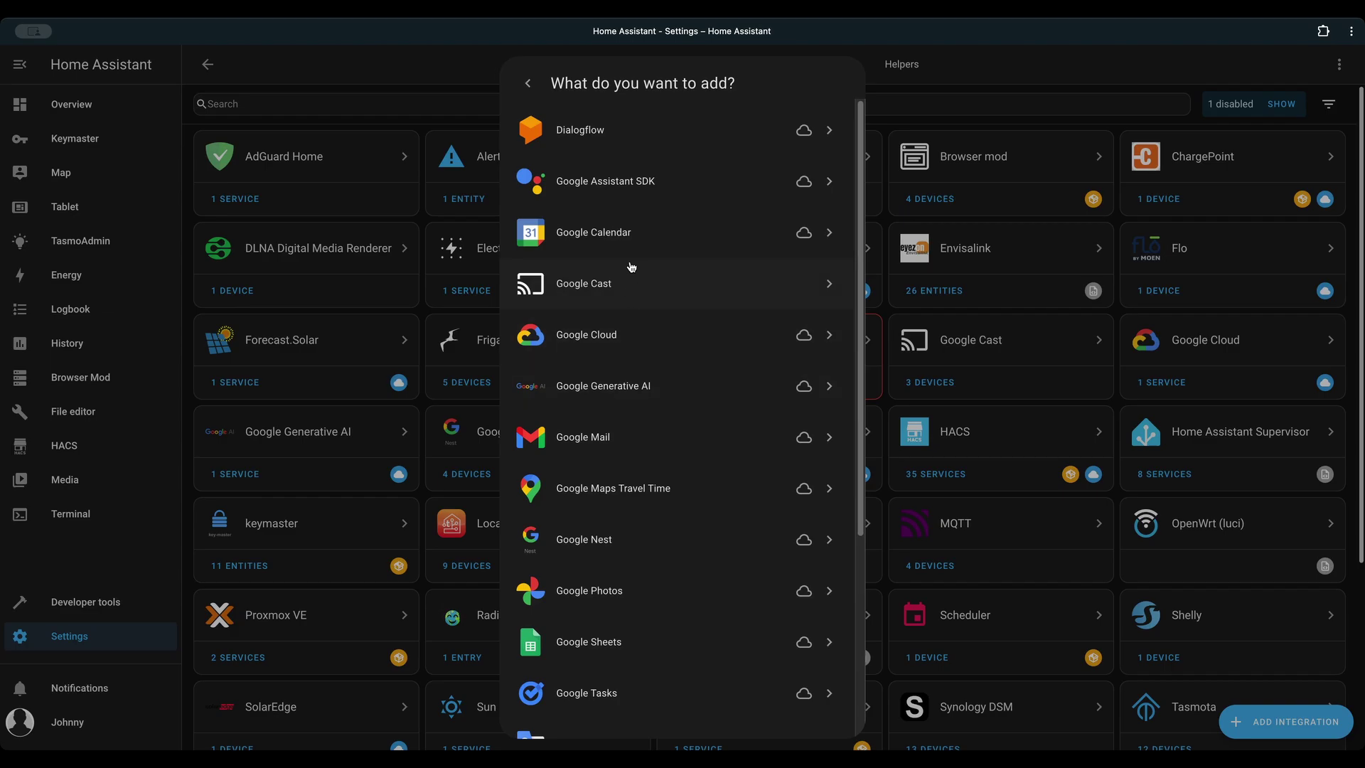
left_click(700, 347)
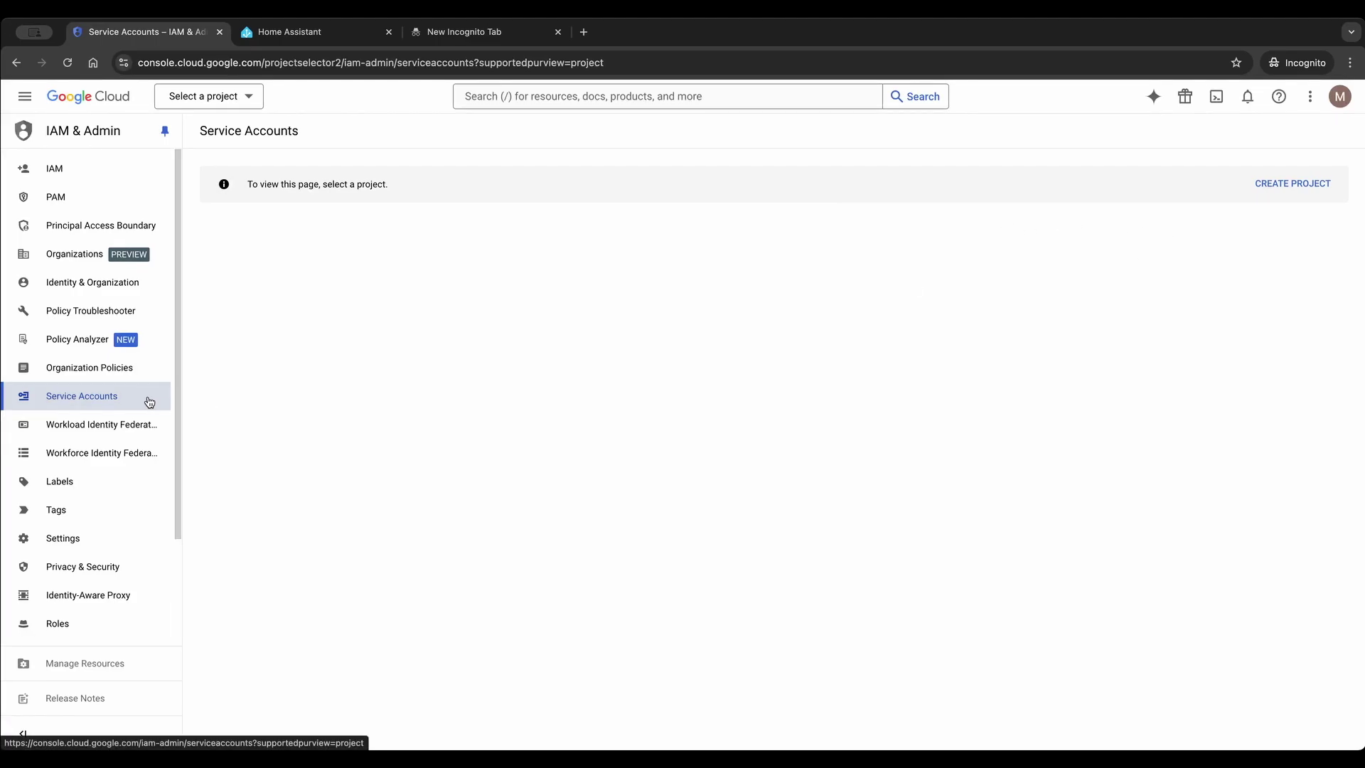
Create a new Google Cloud project named 'Google AI HA'
left_click(1301, 191)
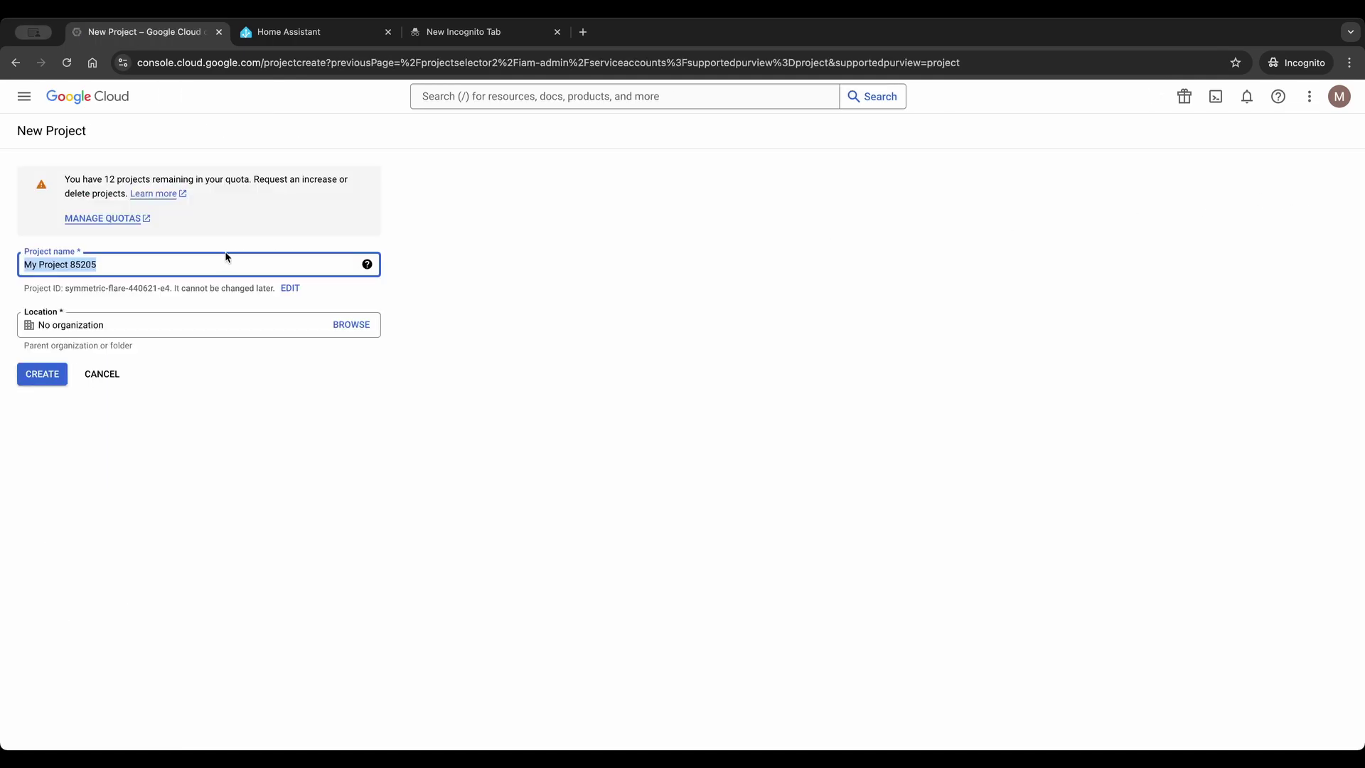
type("Google")
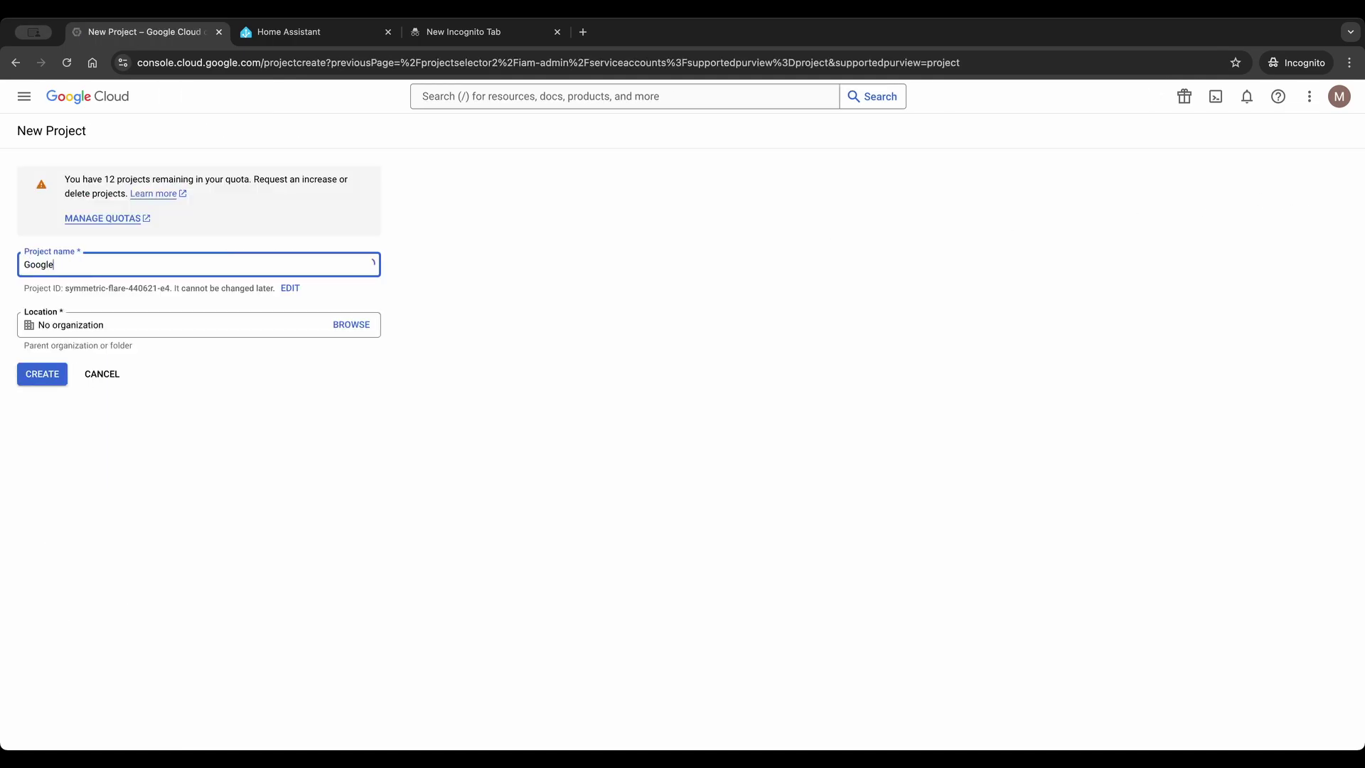
type(" AI HA")
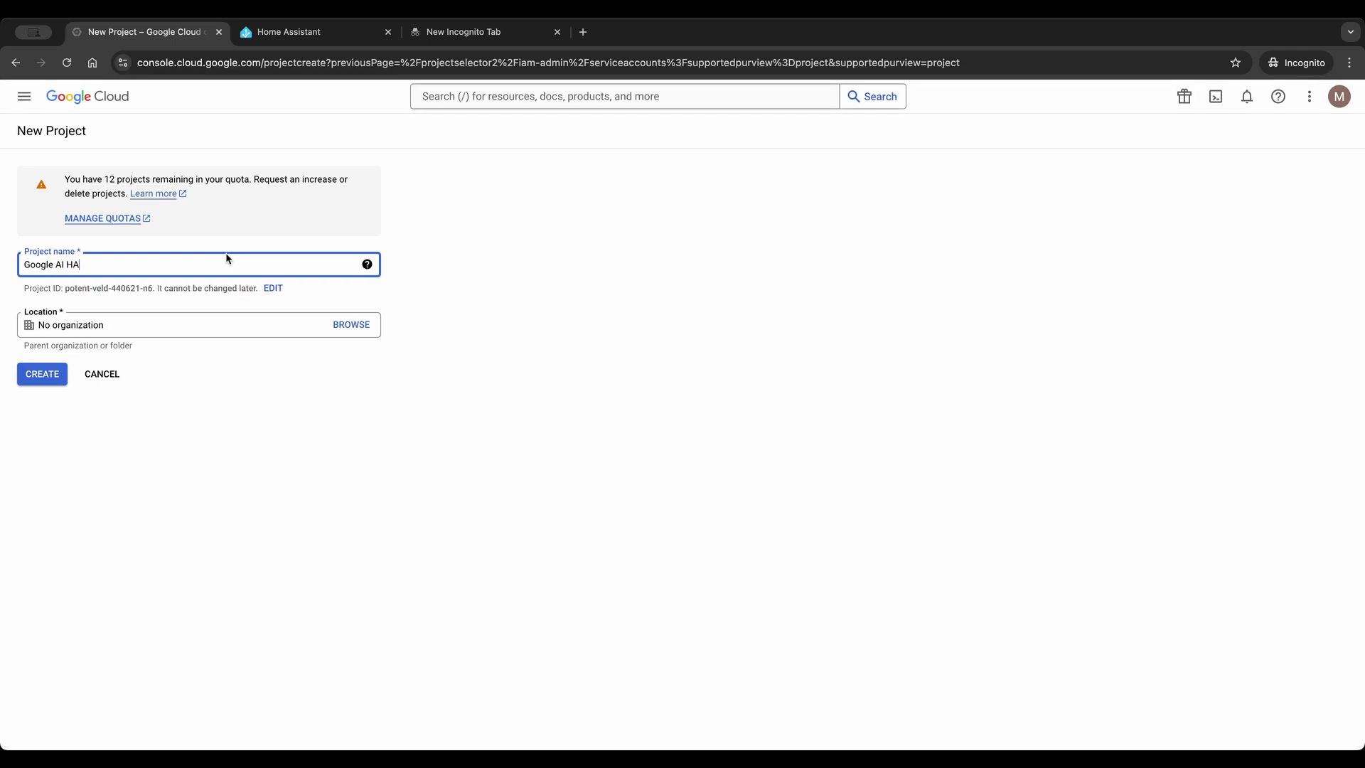
left_click(43, 377)
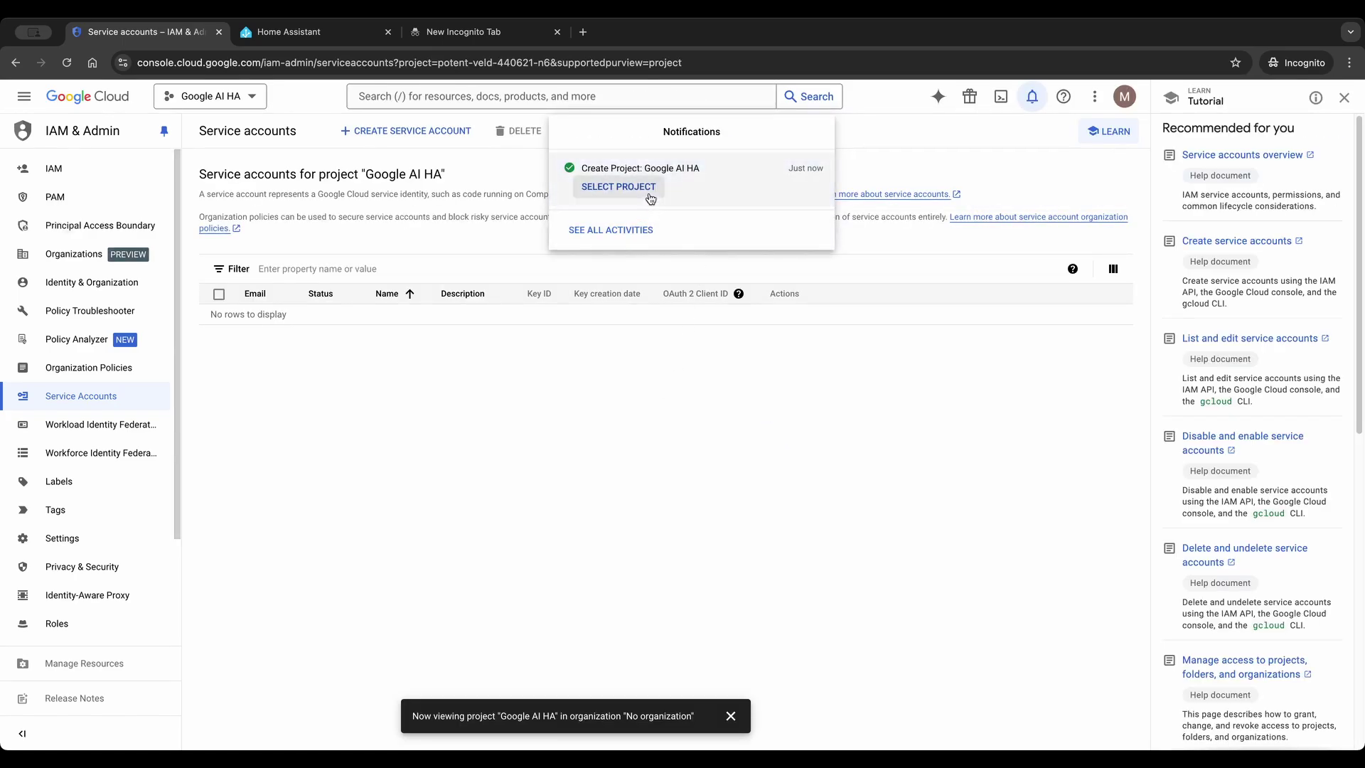
Dismiss notifications and create service account 'Google AI Home Assistant' without granting any role
left_click(627, 192)
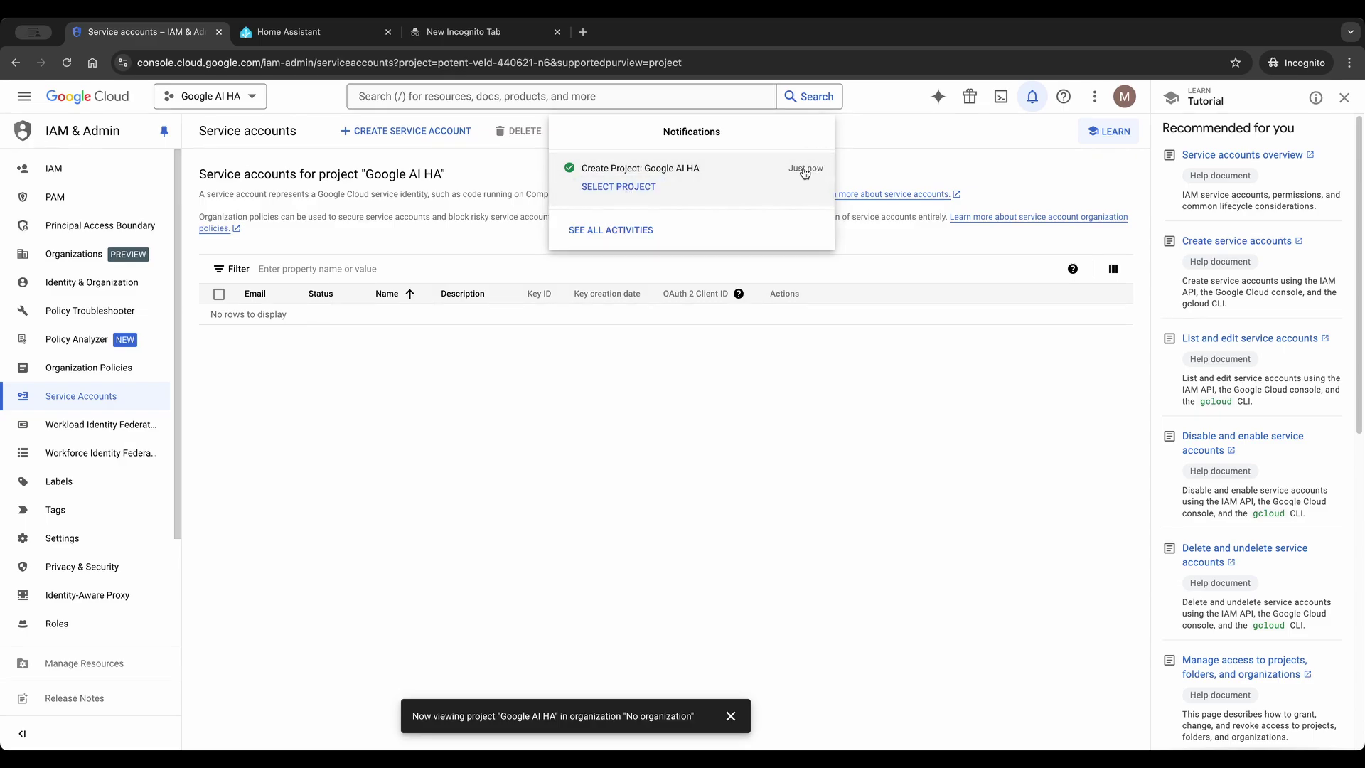
left_click(882, 380)
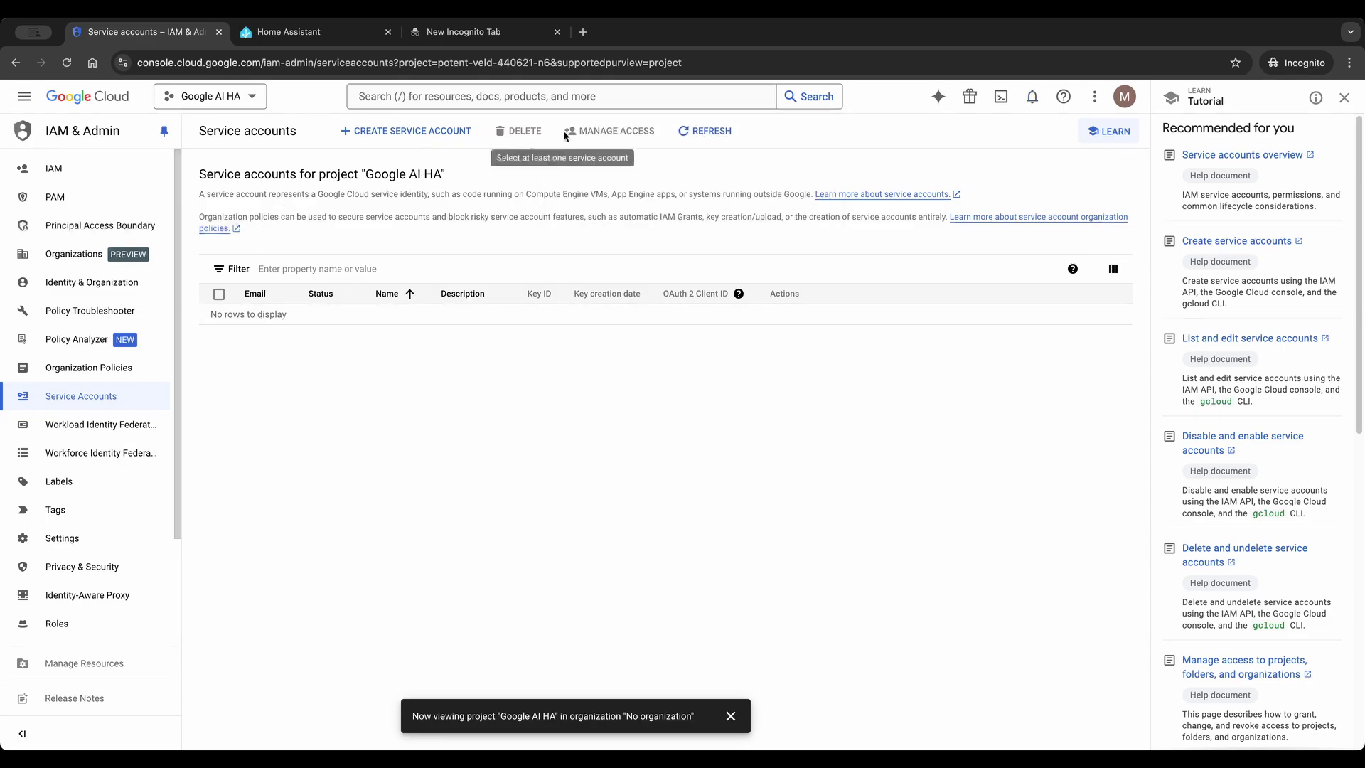
left_click(413, 134)
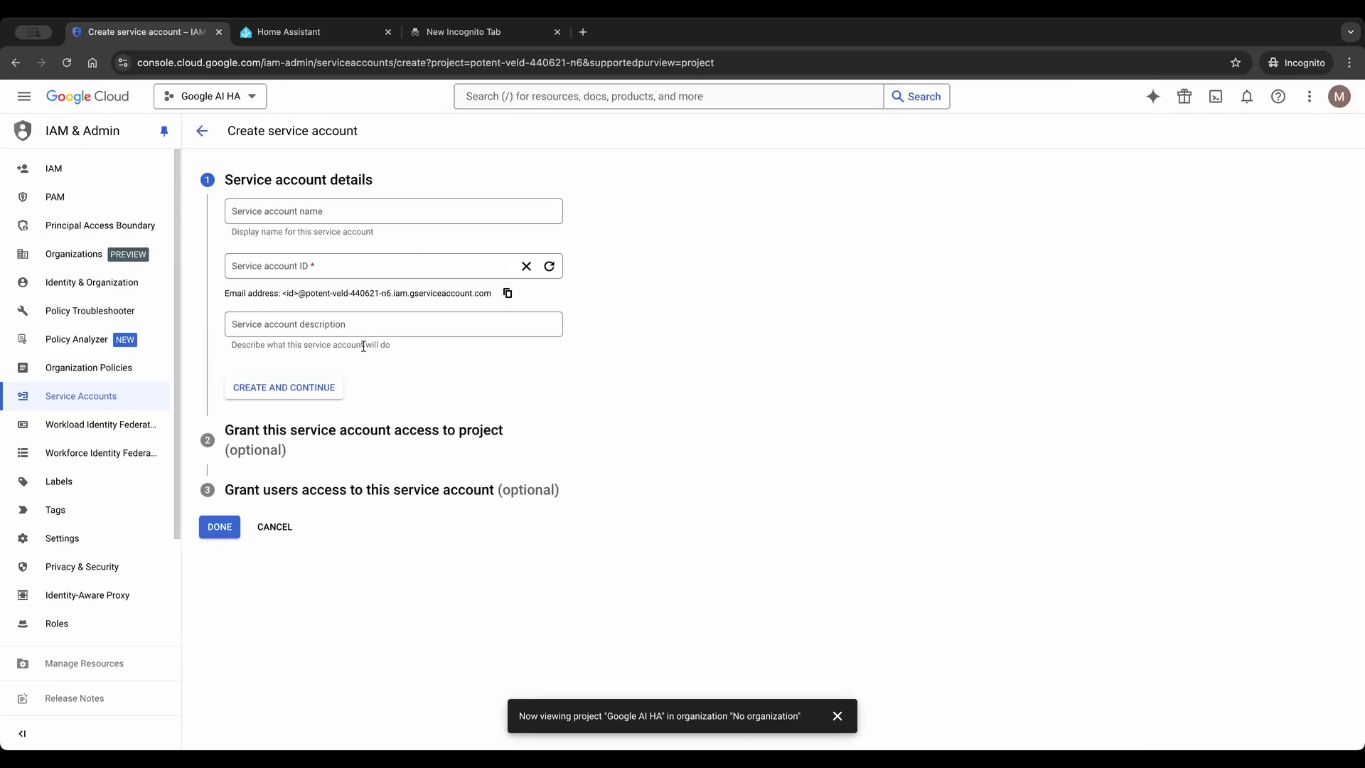
left_click(319, 210)
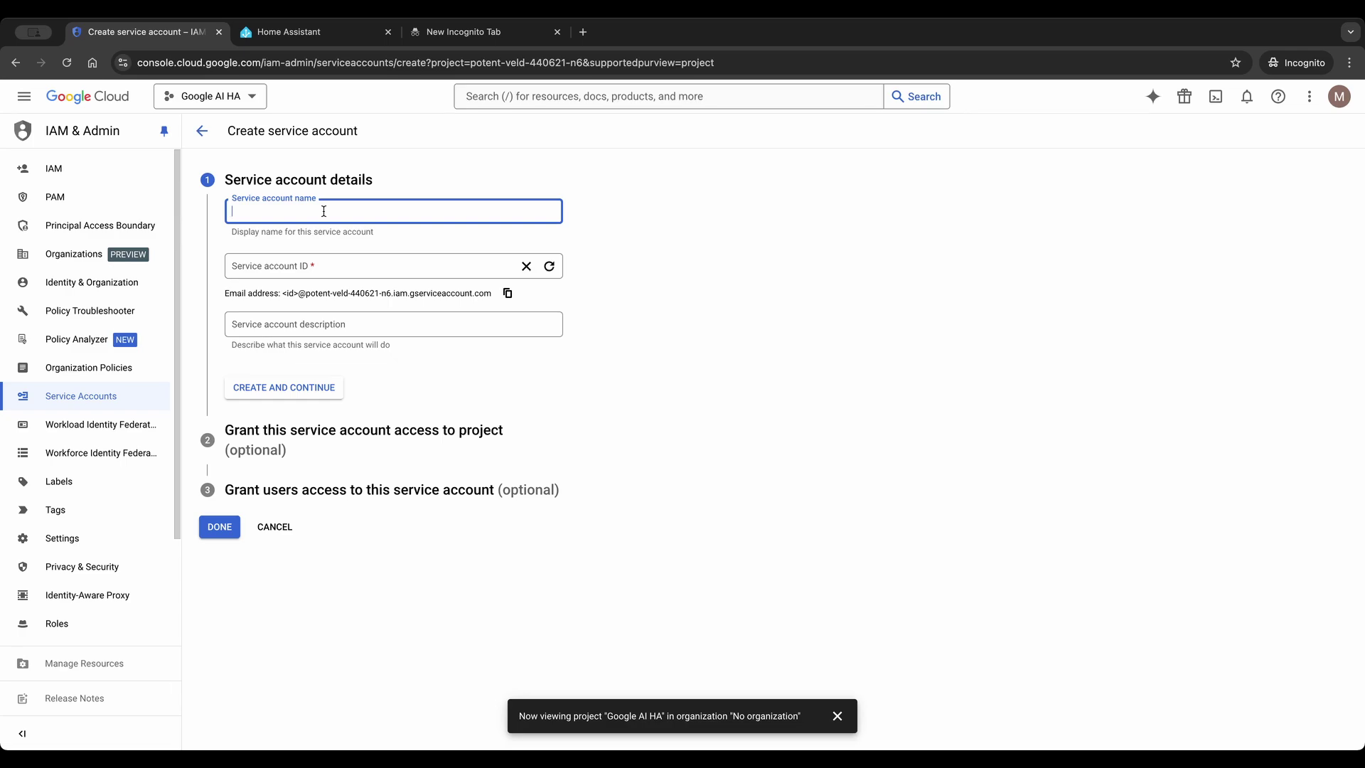
type("Google")
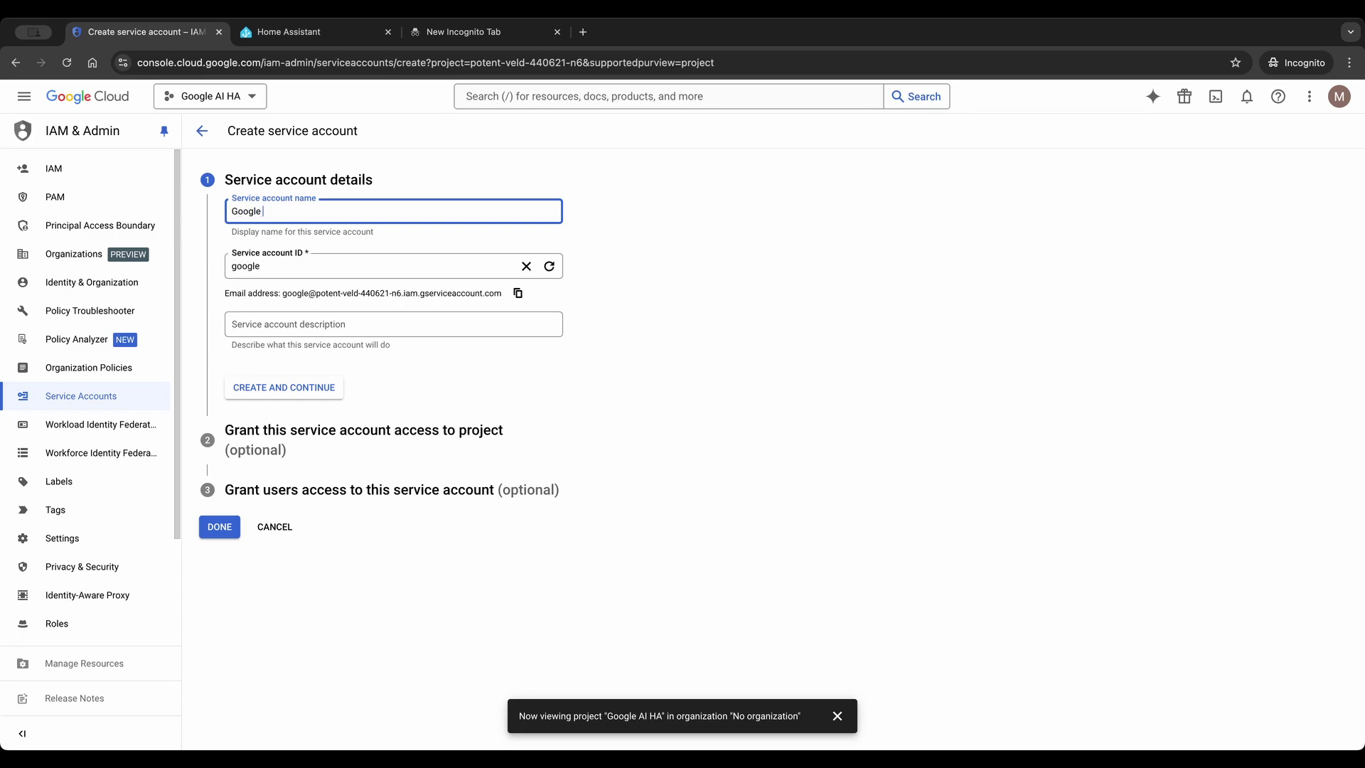
type(" AI")
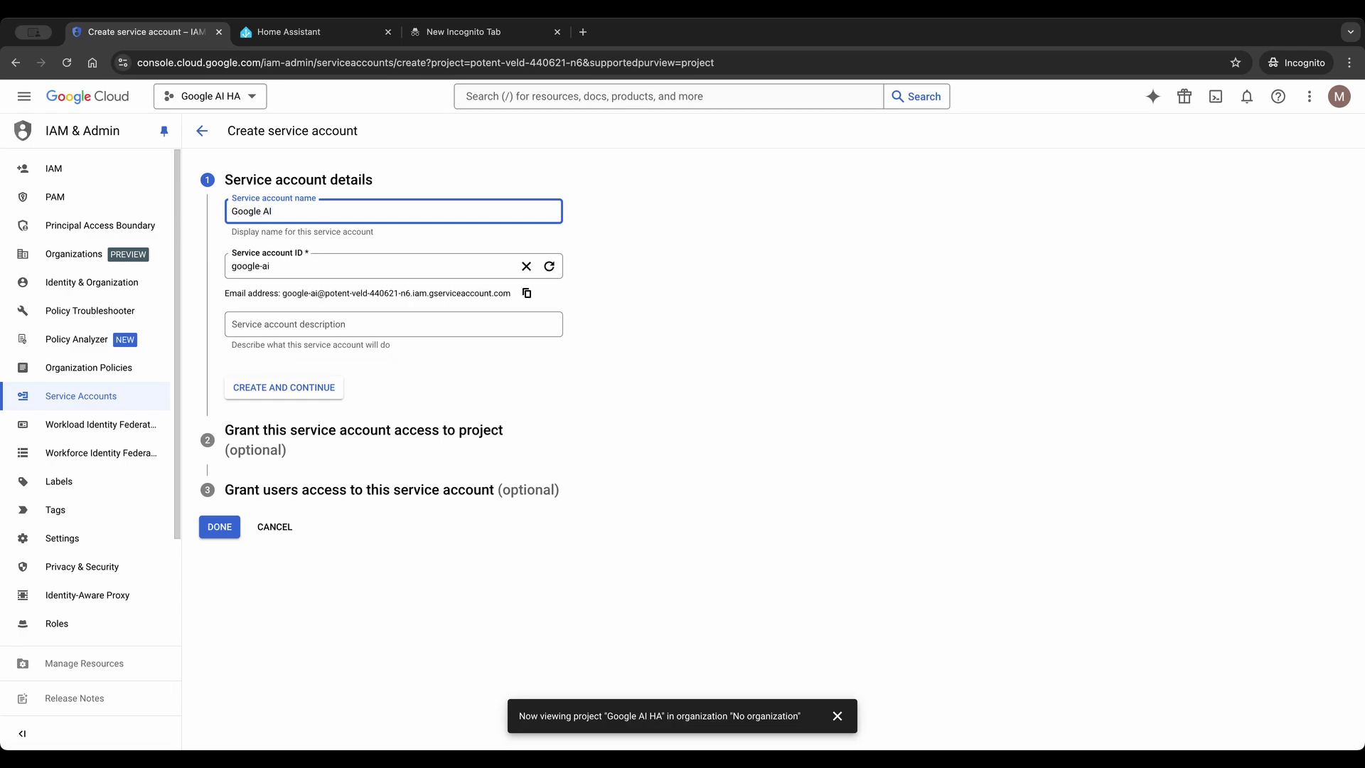
type("Home")
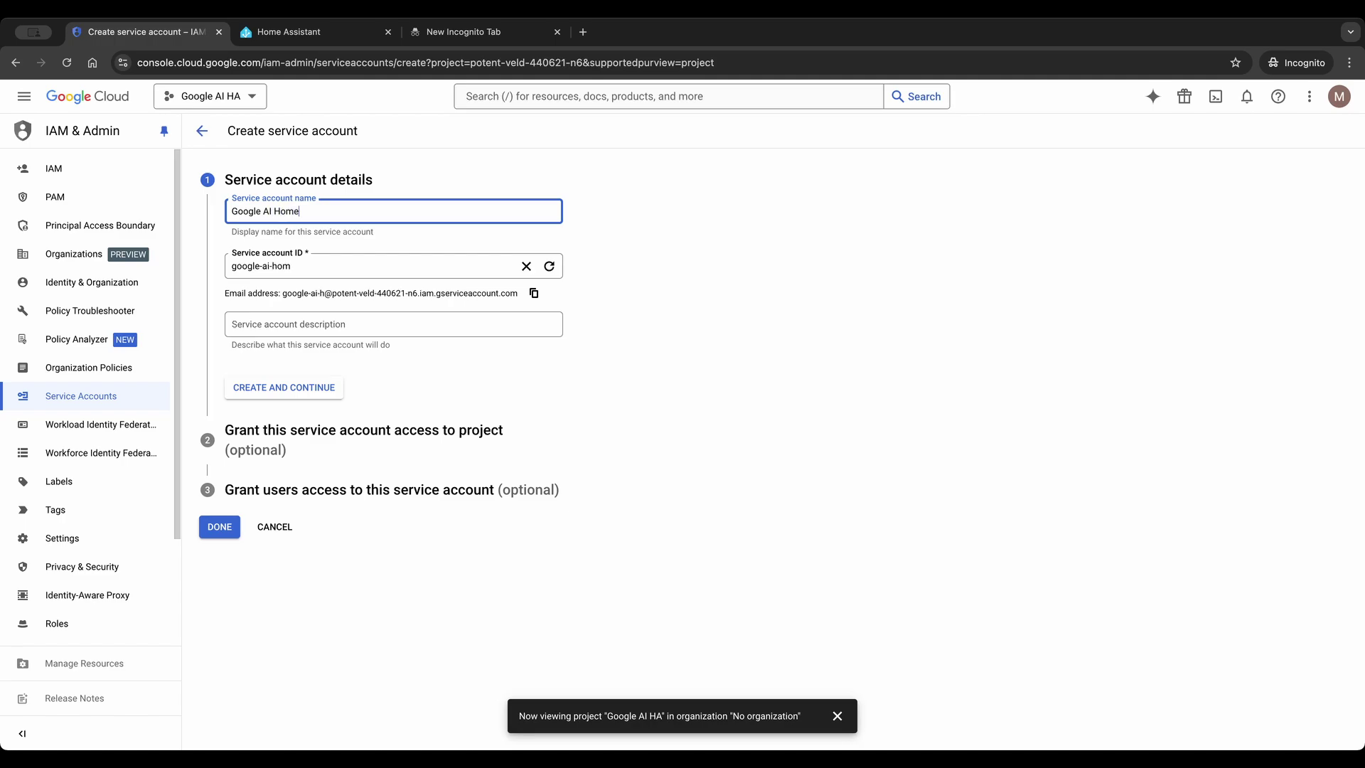
type(" Assistant")
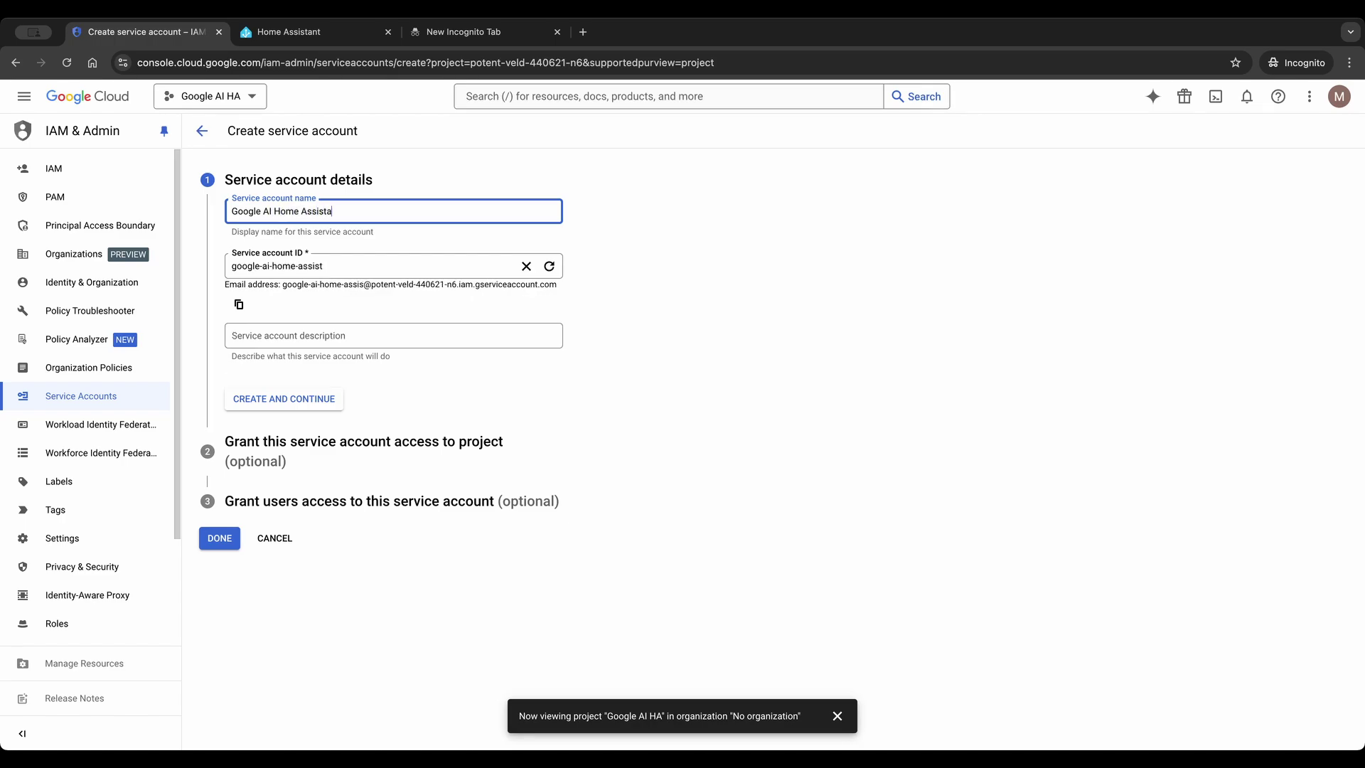
left_click(365, 342)
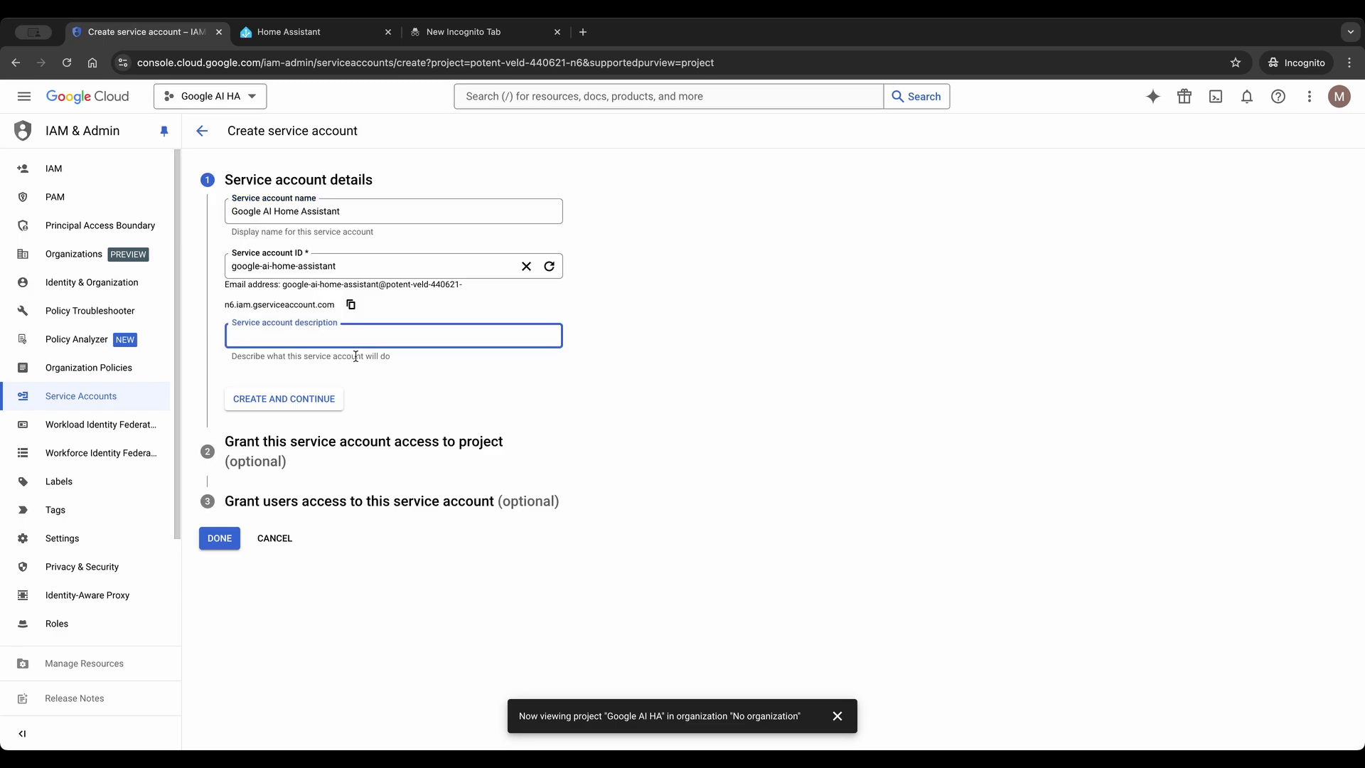
left_click(305, 405)
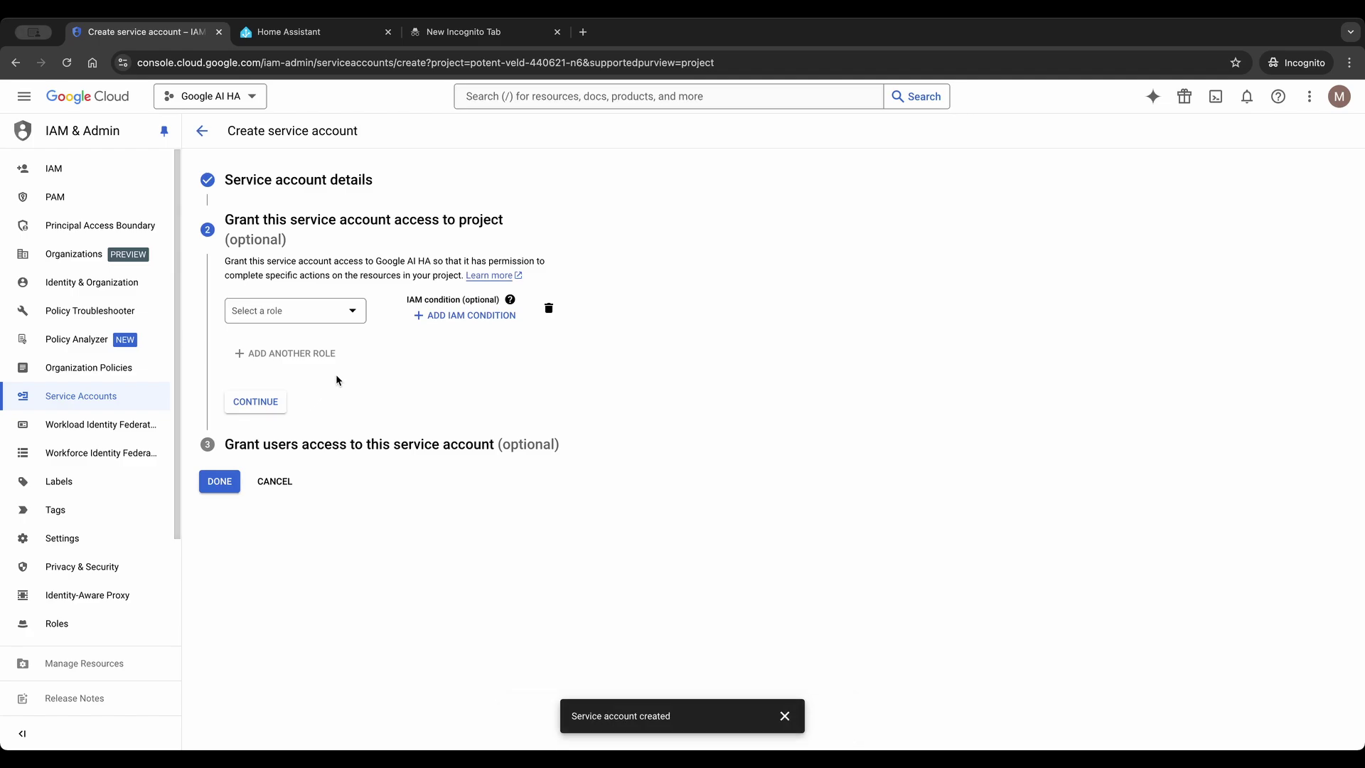
left_click(341, 314)
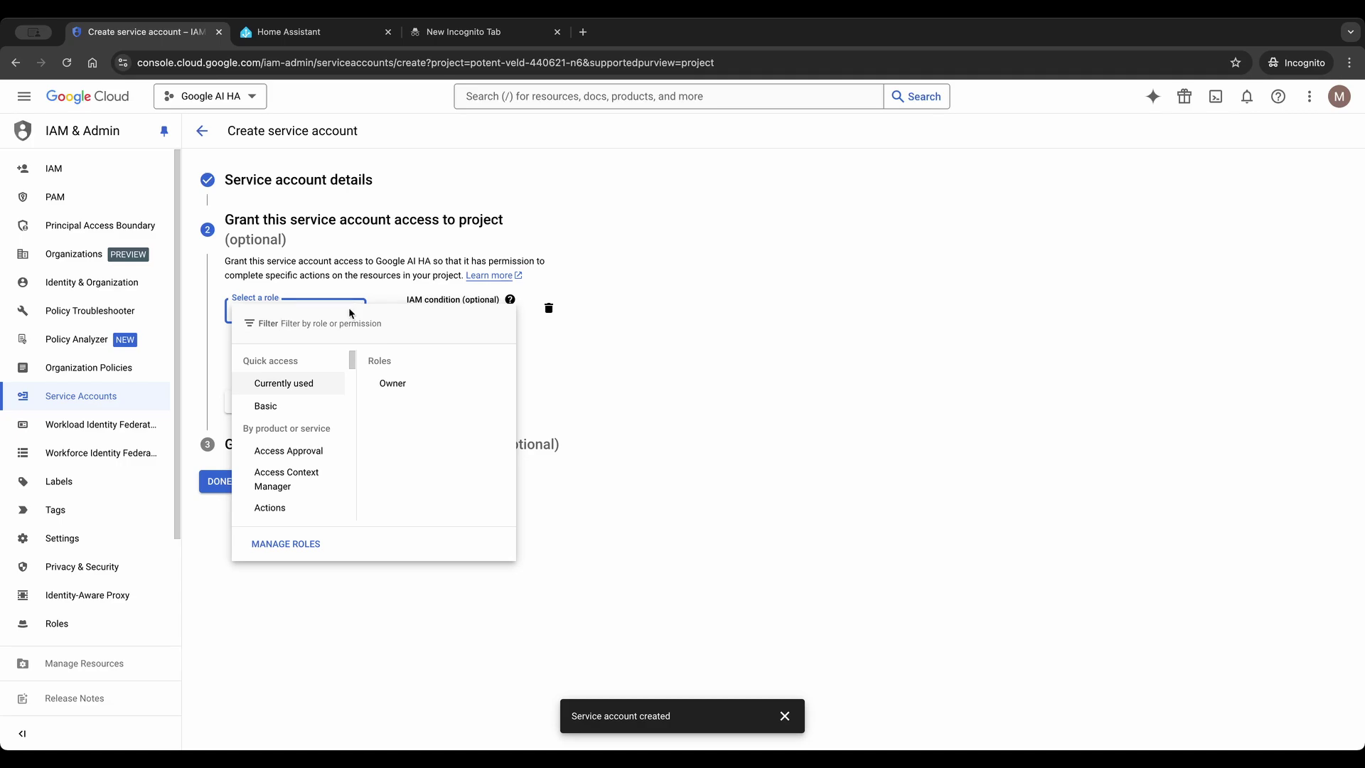
left_click(722, 343)
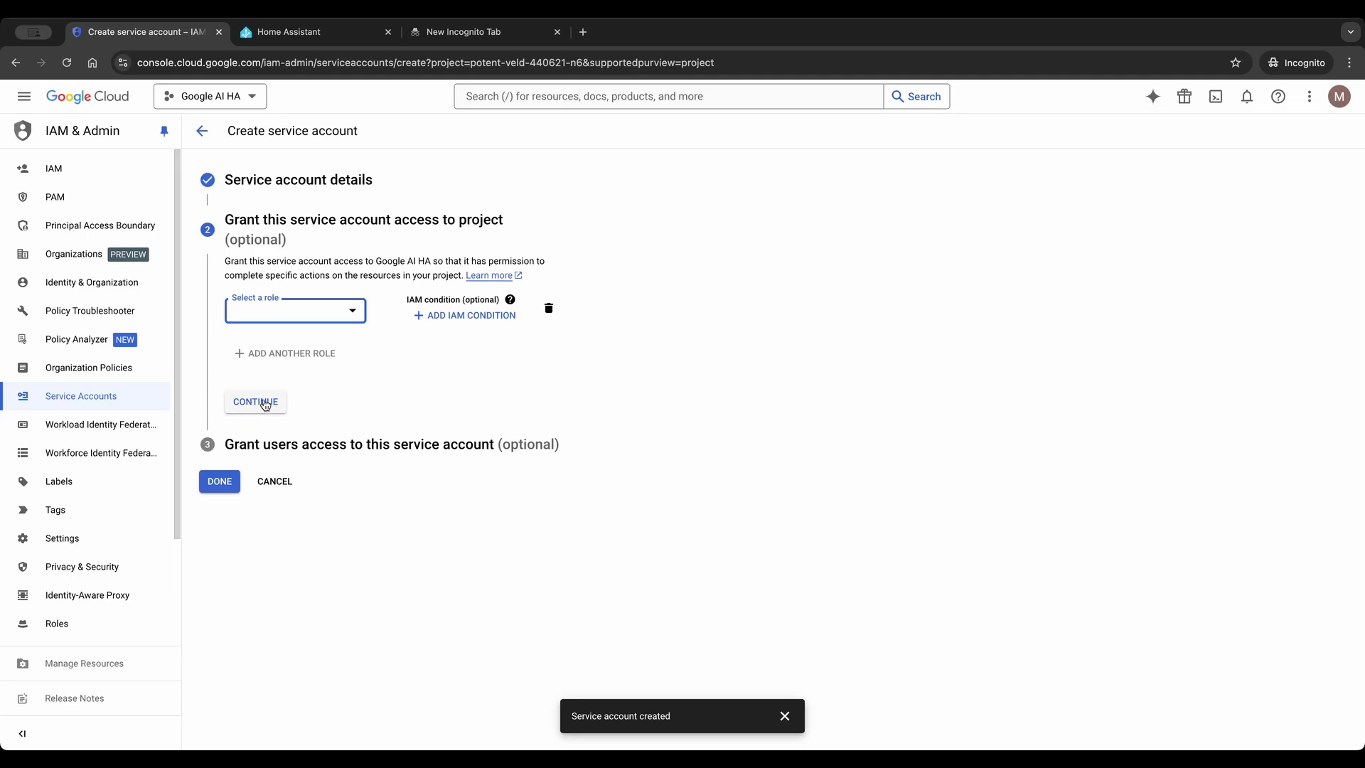
left_click(220, 482)
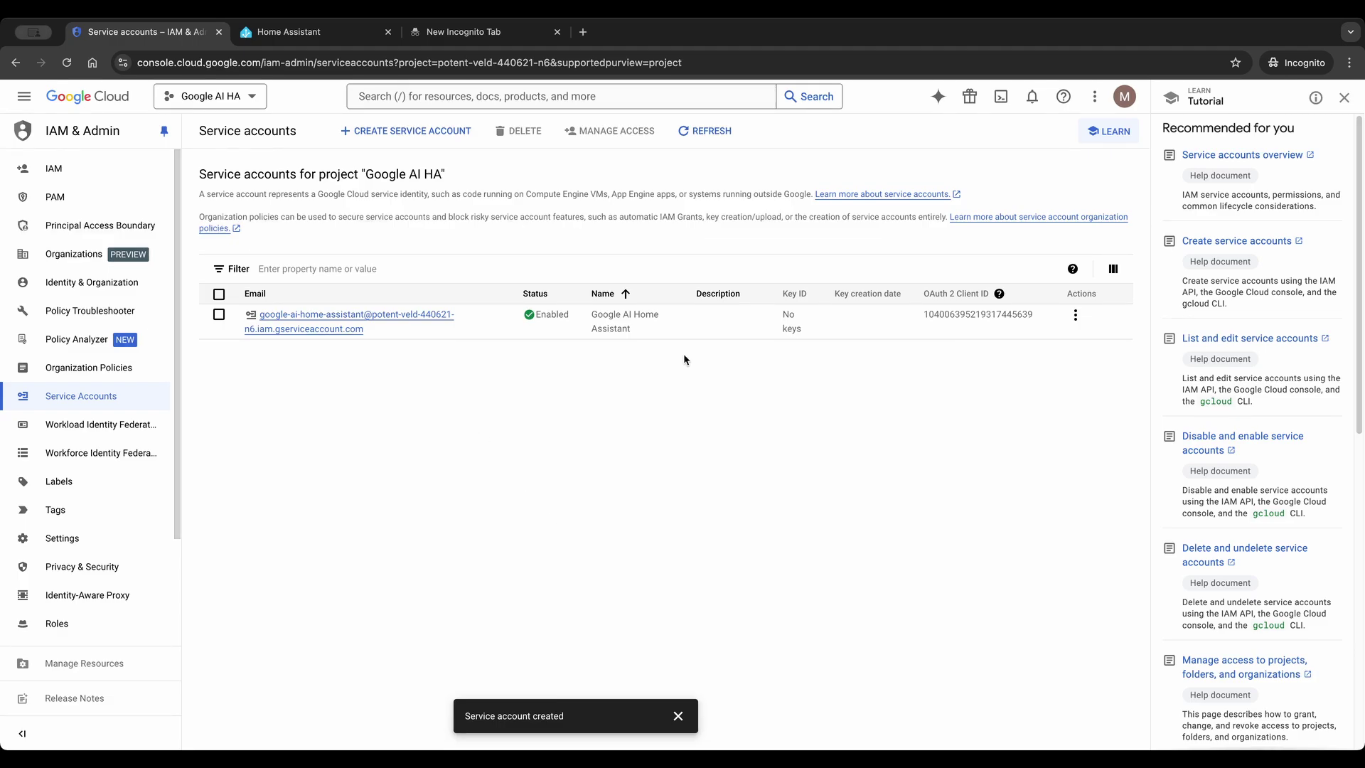
Create and download a new JSON private key from the service account's Keys tab
left_click(427, 316)
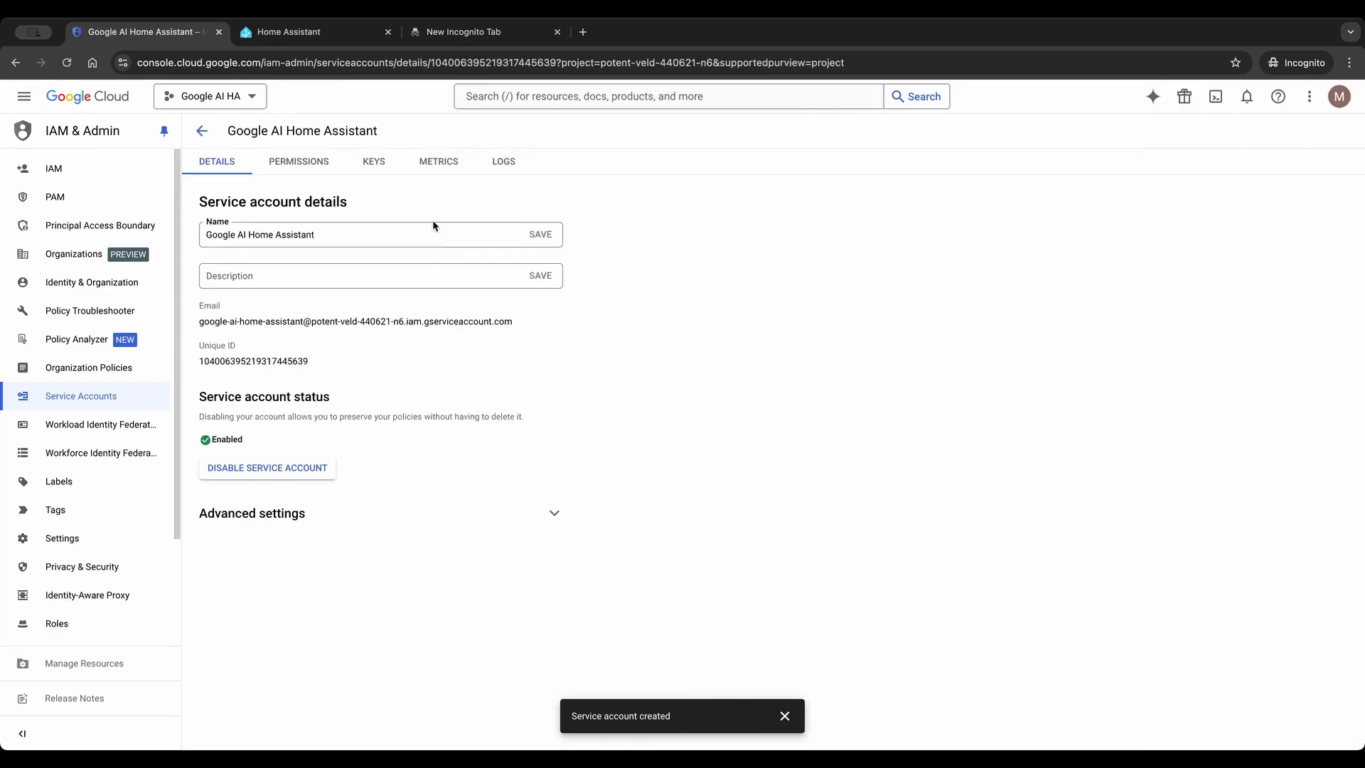
left_click(374, 165)
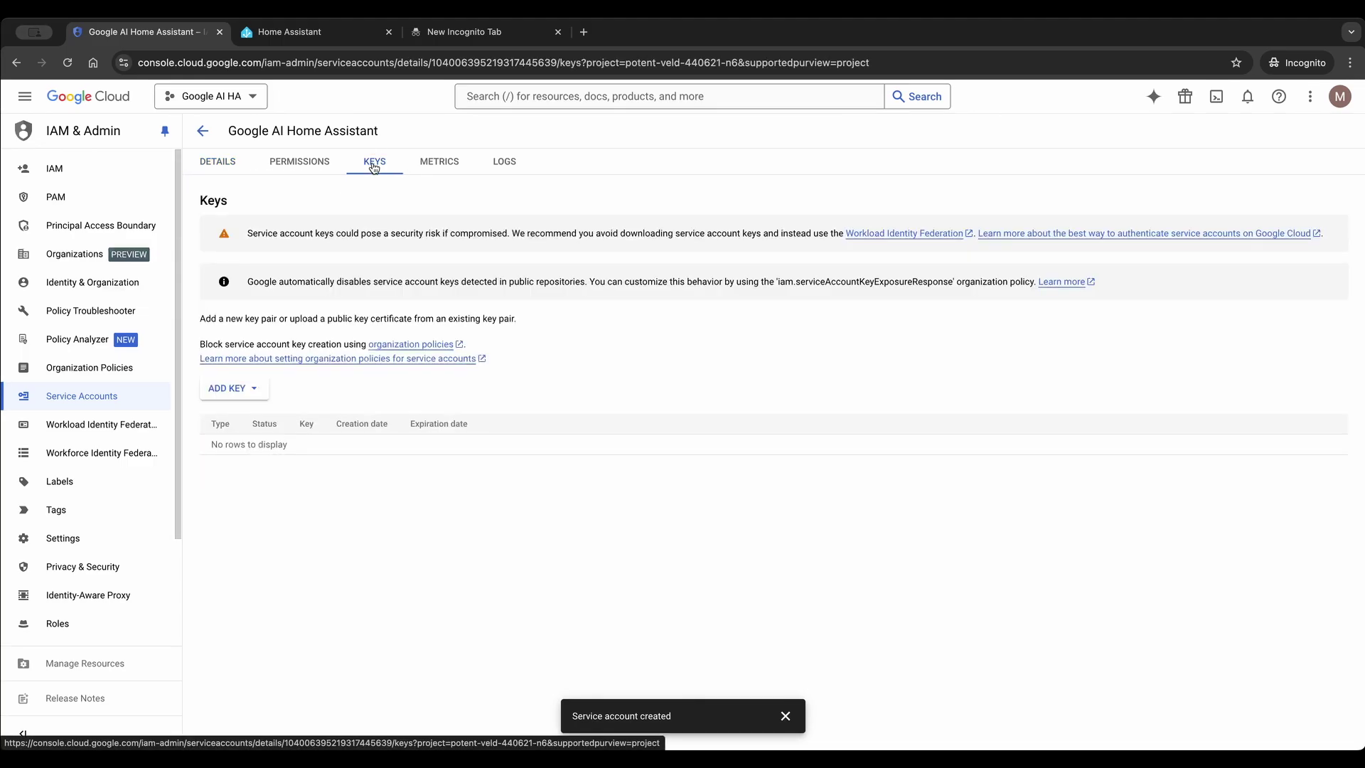
left_click(254, 391)
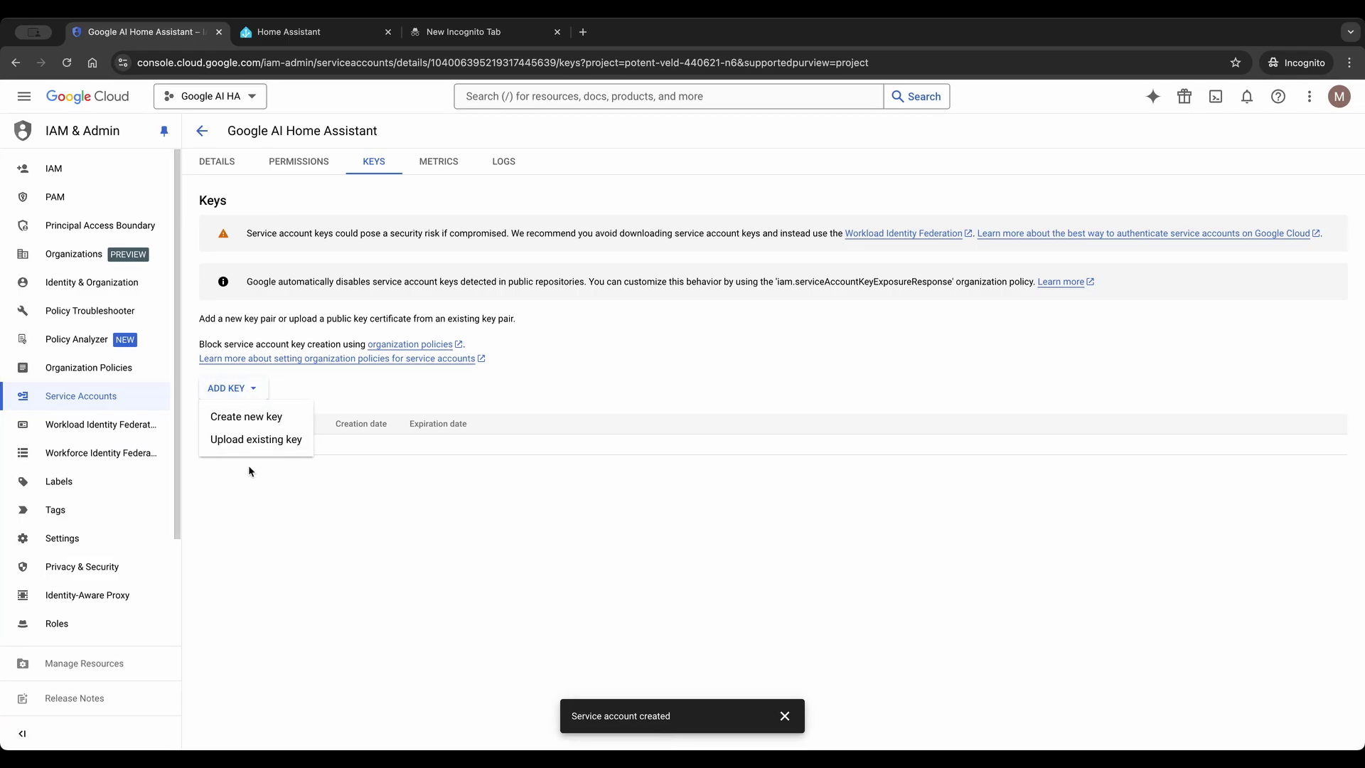
left_click(260, 419)
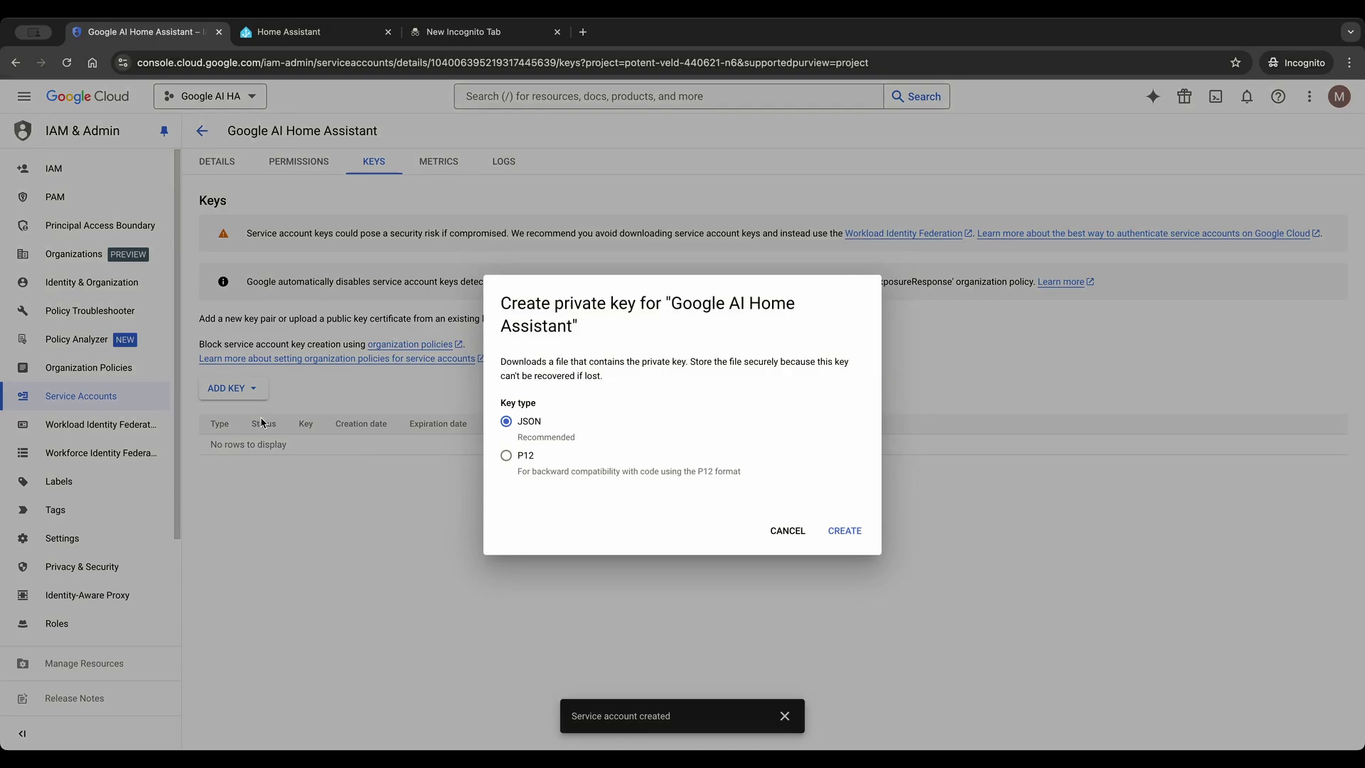
left_click(845, 532)
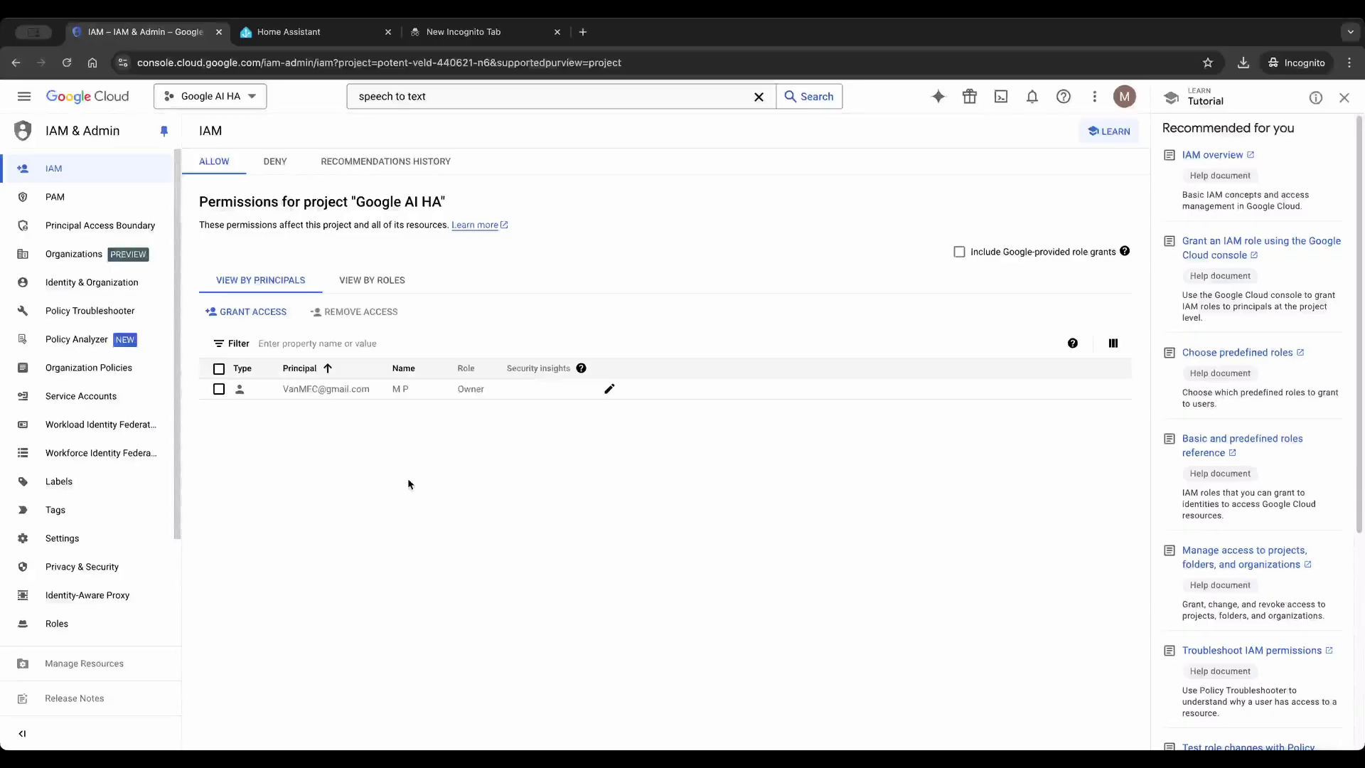
Search the APIs & Services Library for 'speech' and open the Cloud Text-to-Speech API page
left_click(24, 96)
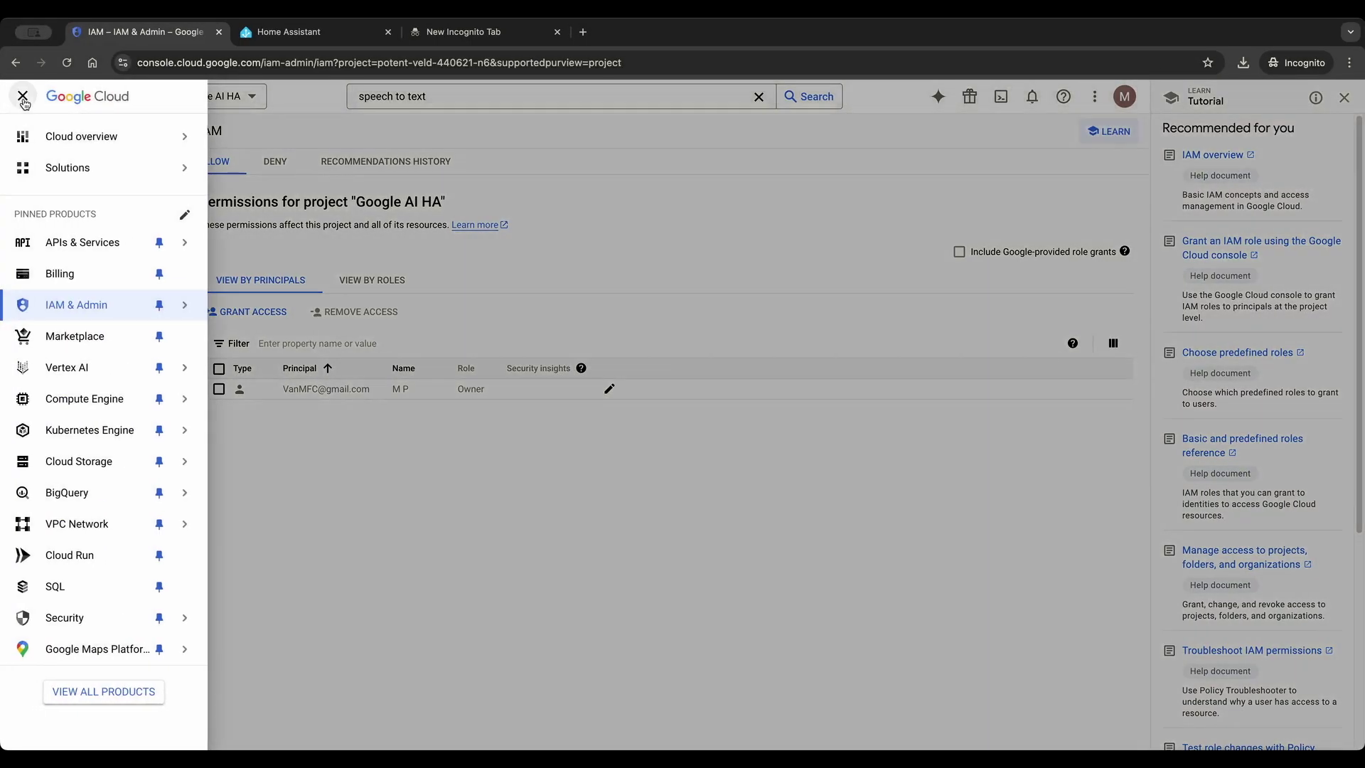
left_click(102, 247)
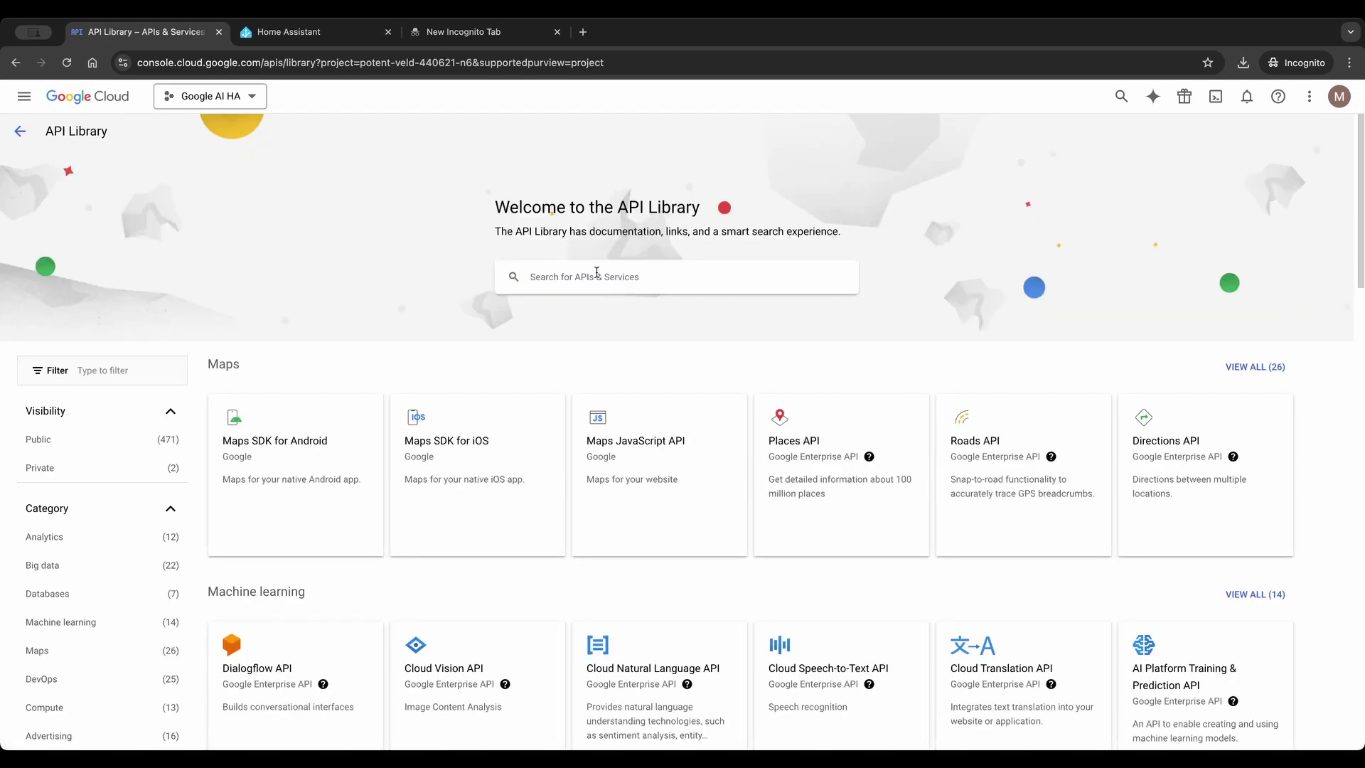
type("speech")
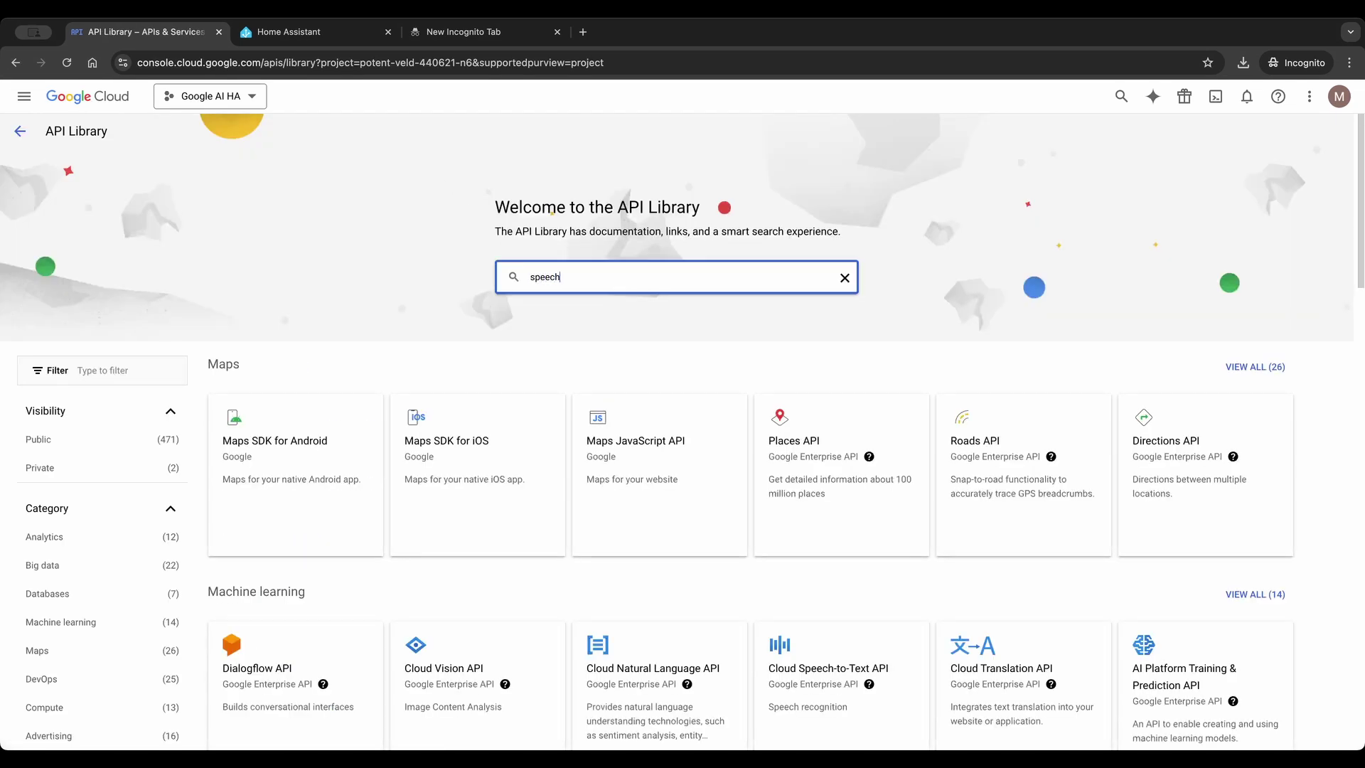
key("Return")
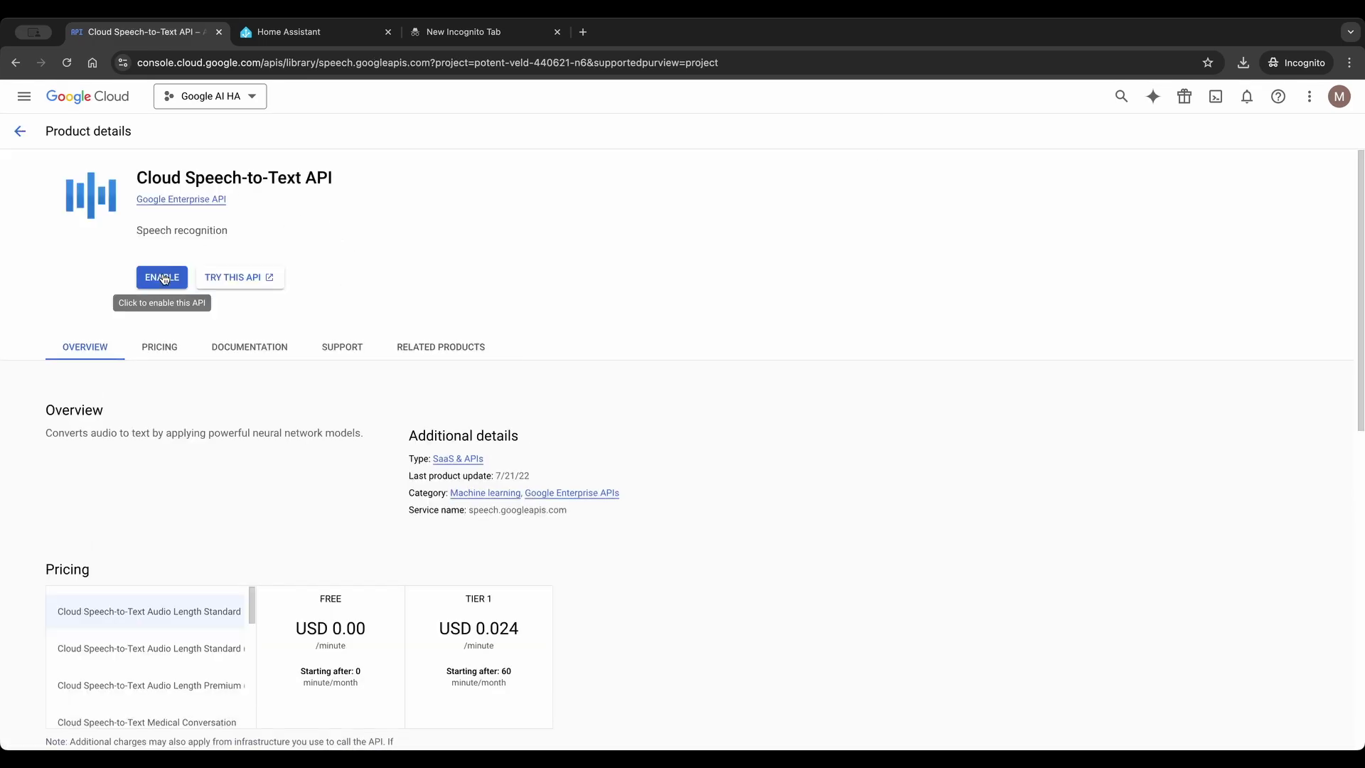
key("super+bracketleft")
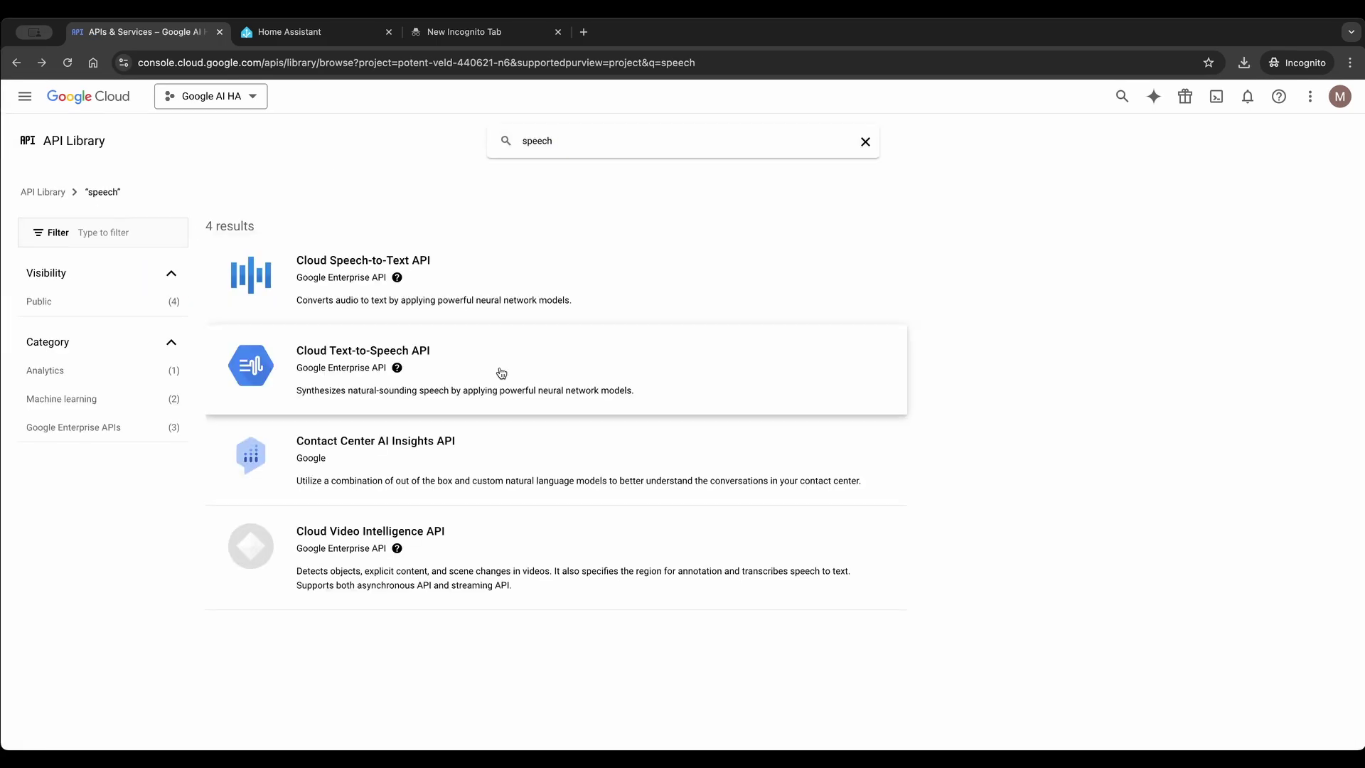
left_click(470, 370)
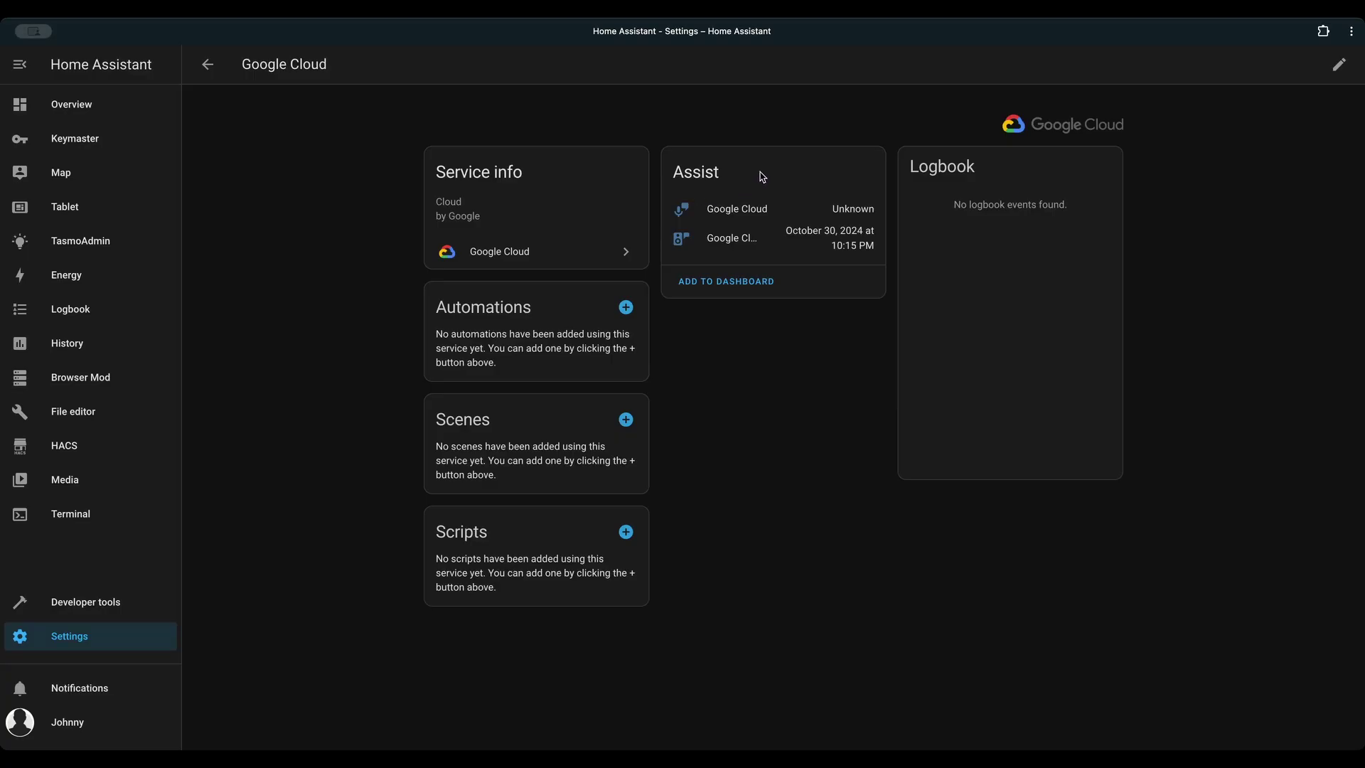
Go back to the Google Cloud integration page and list its two entities
key("alt+Left")
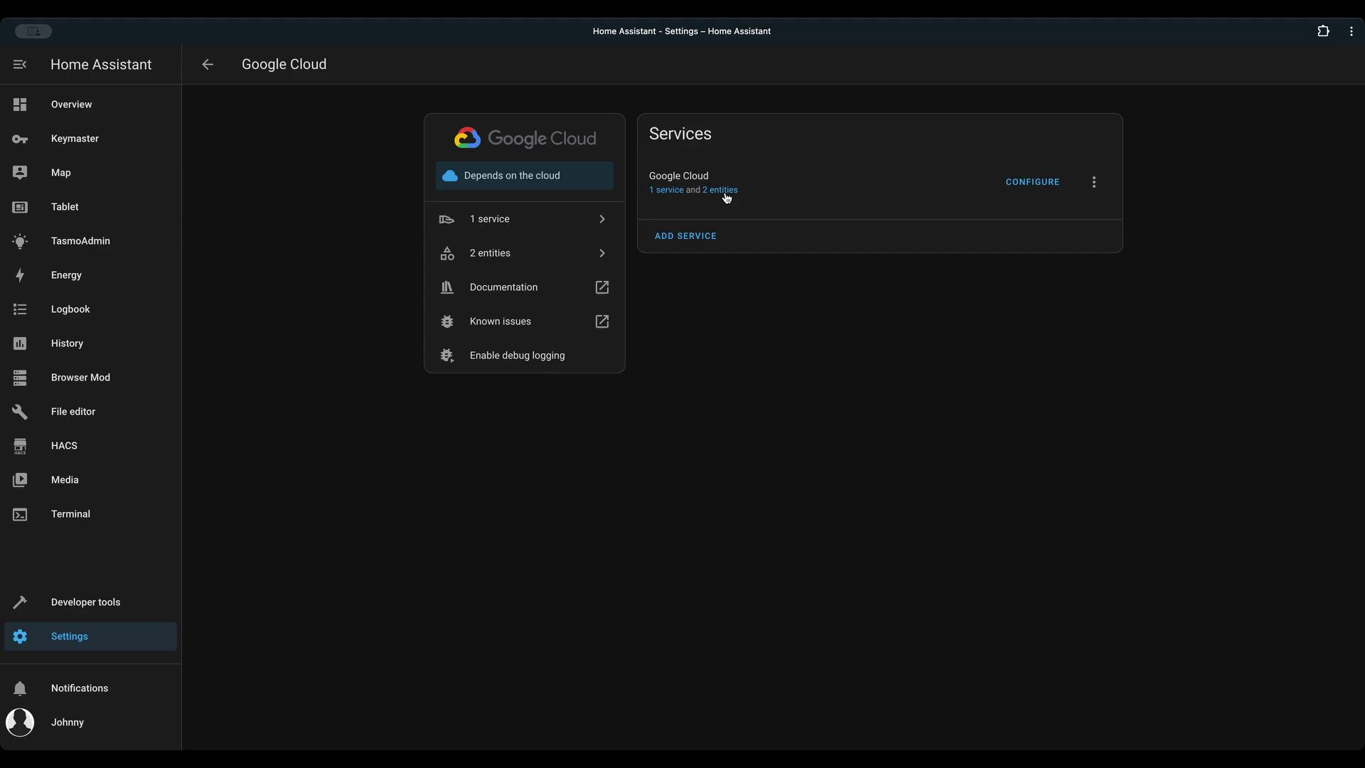
left_click(725, 191)
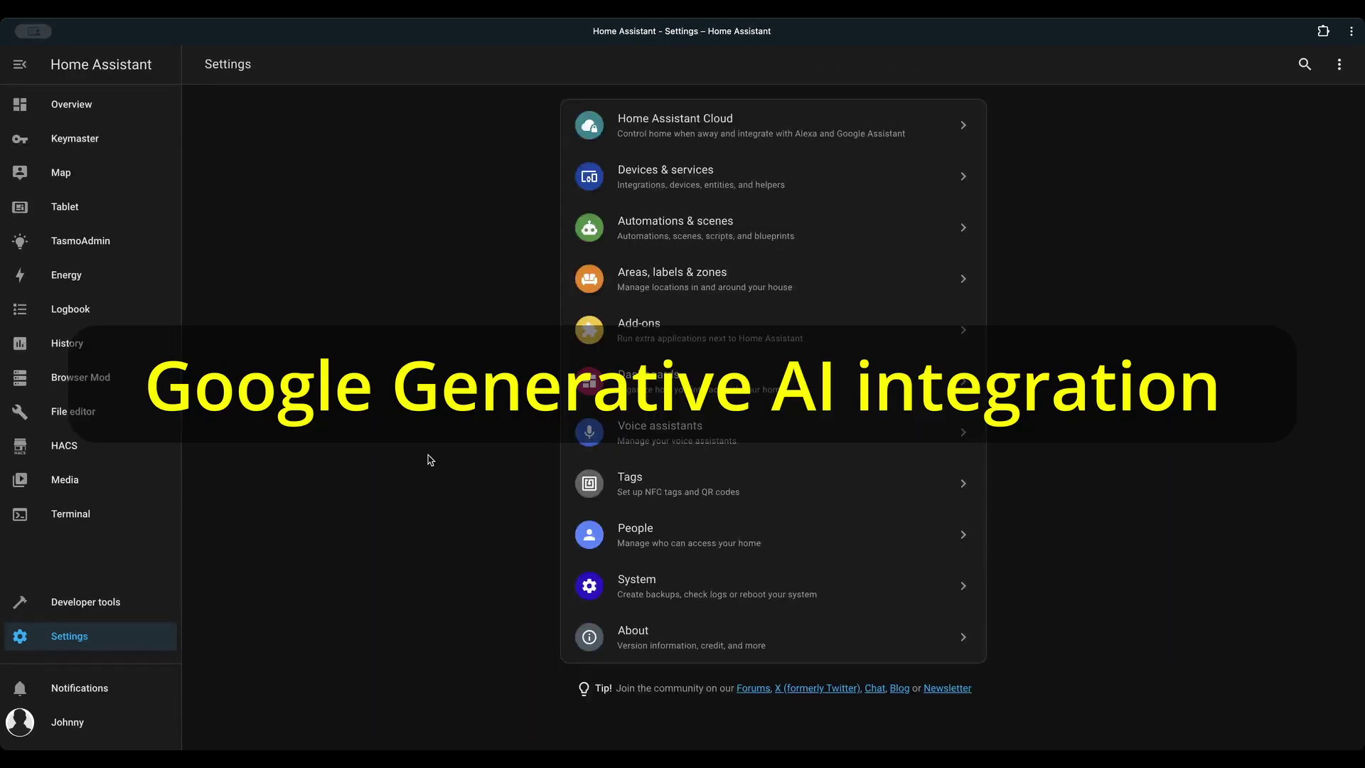
Choose Google > Google Generative AI from the 'google' integration search and follow the API key link
left_click(887, 179)
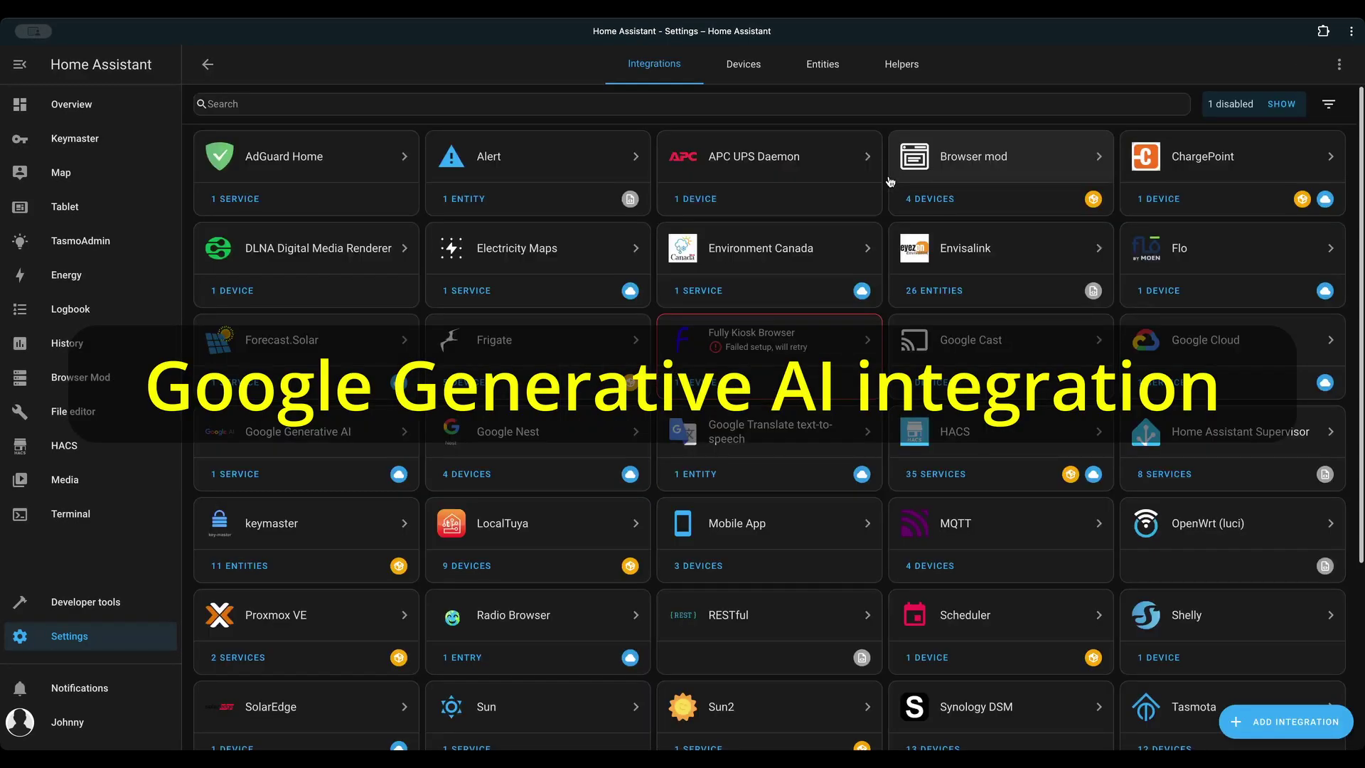
left_click(1282, 721)
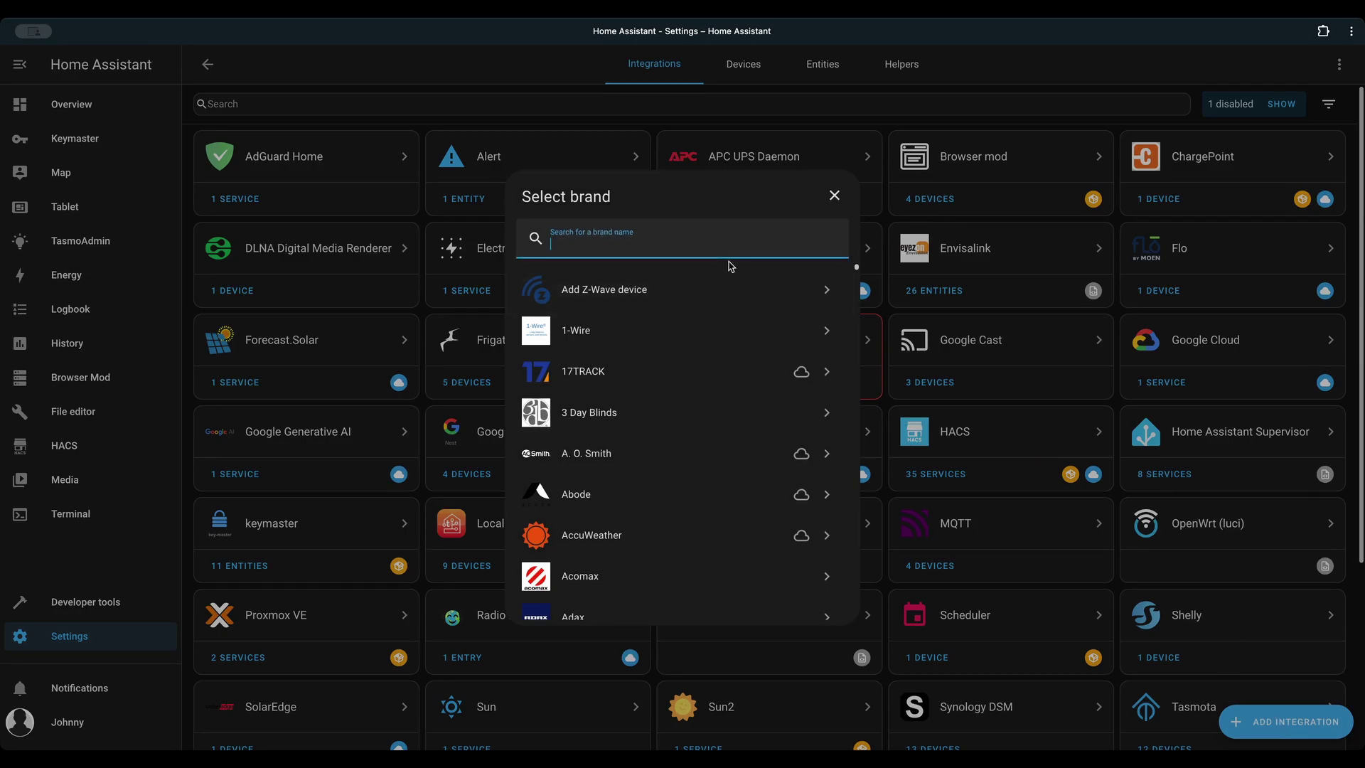
type("google")
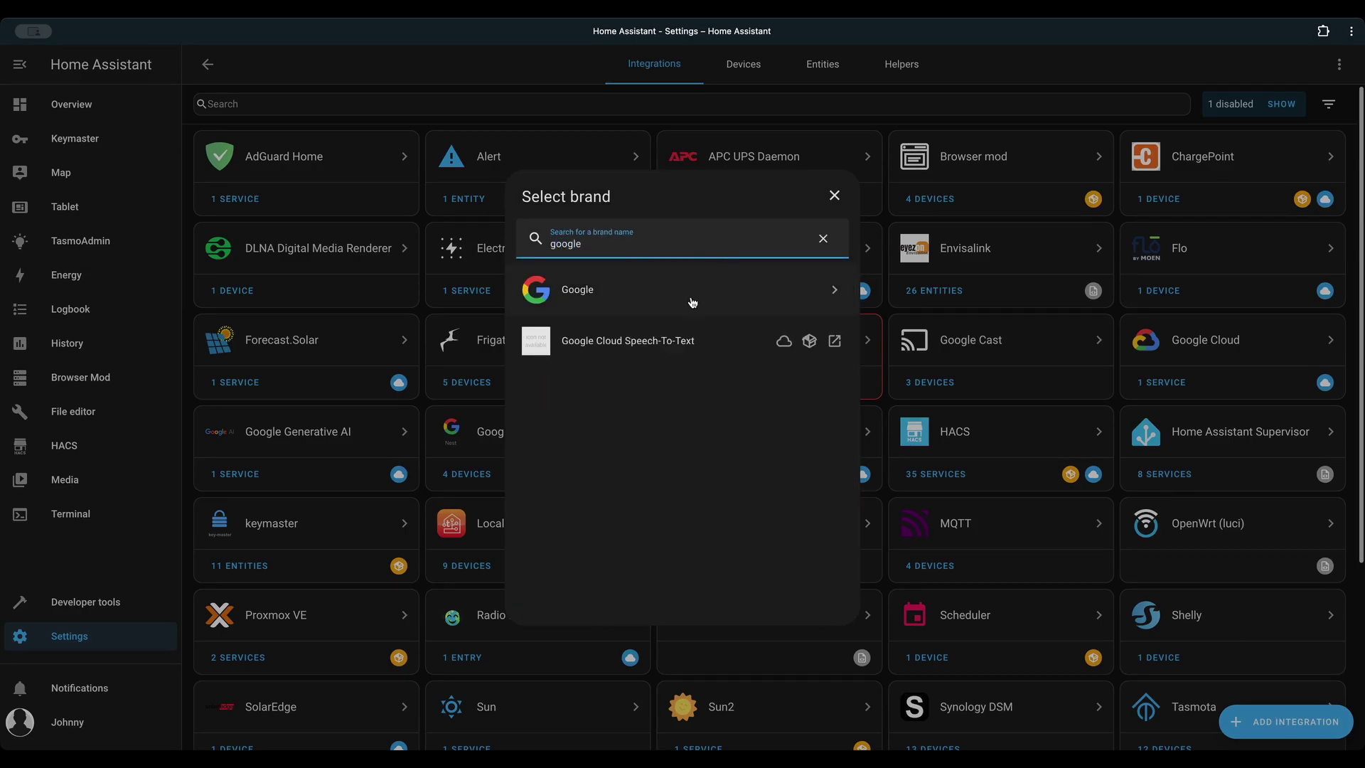
left_click(692, 303)
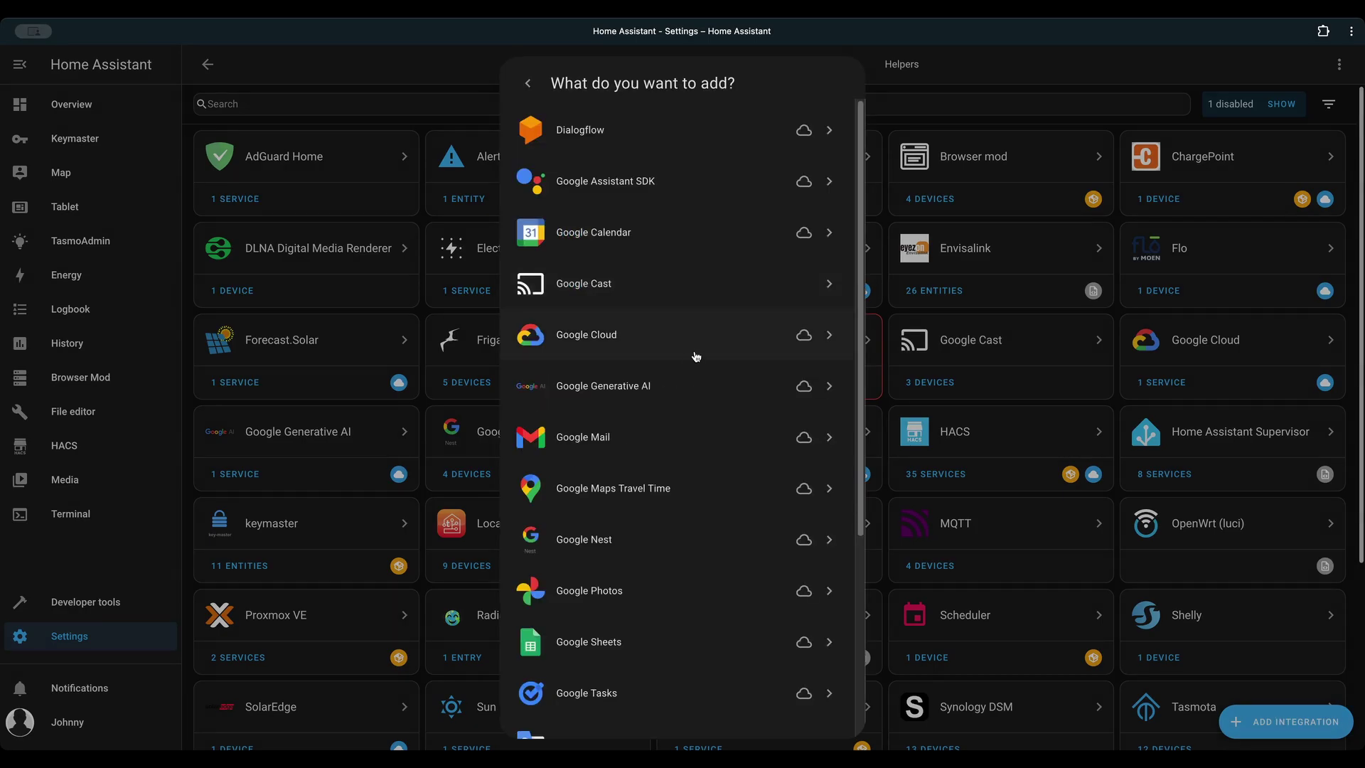
left_click(684, 396)
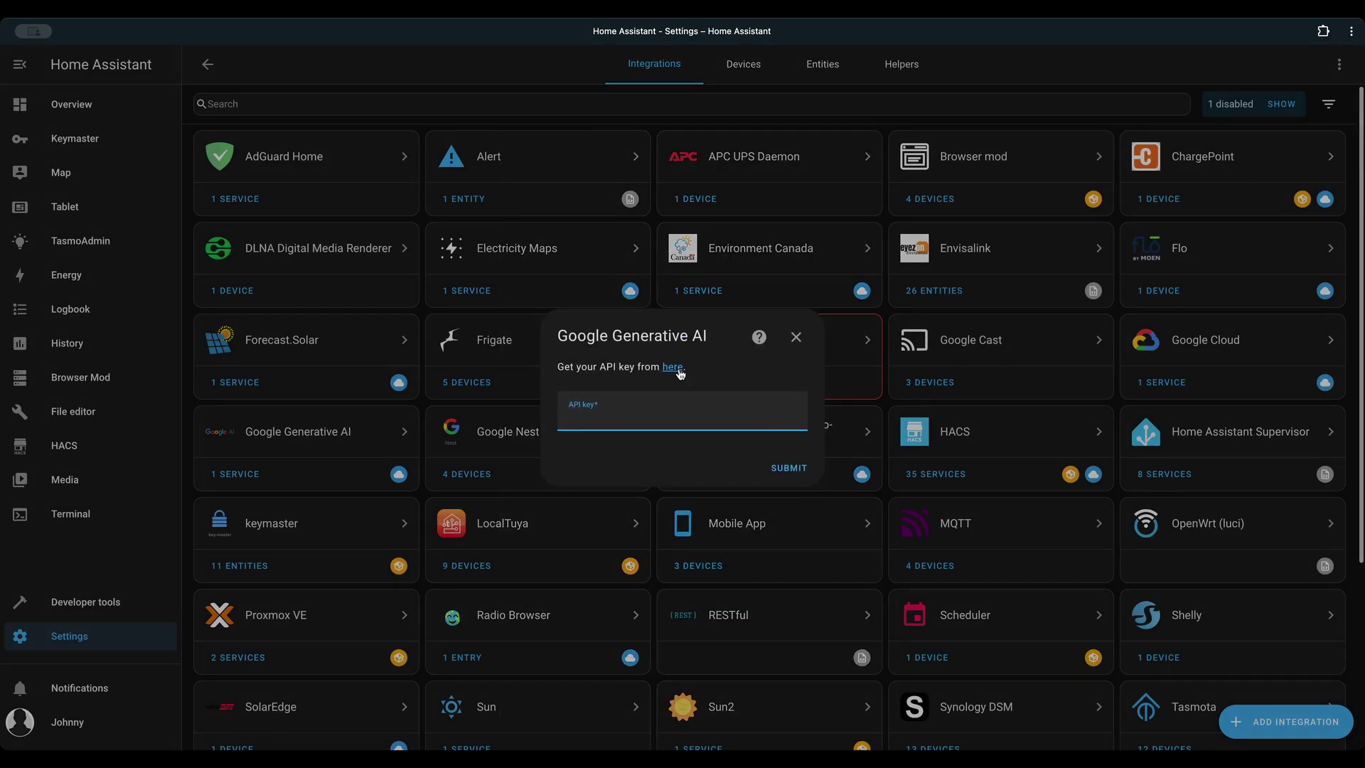
left_click(678, 370)
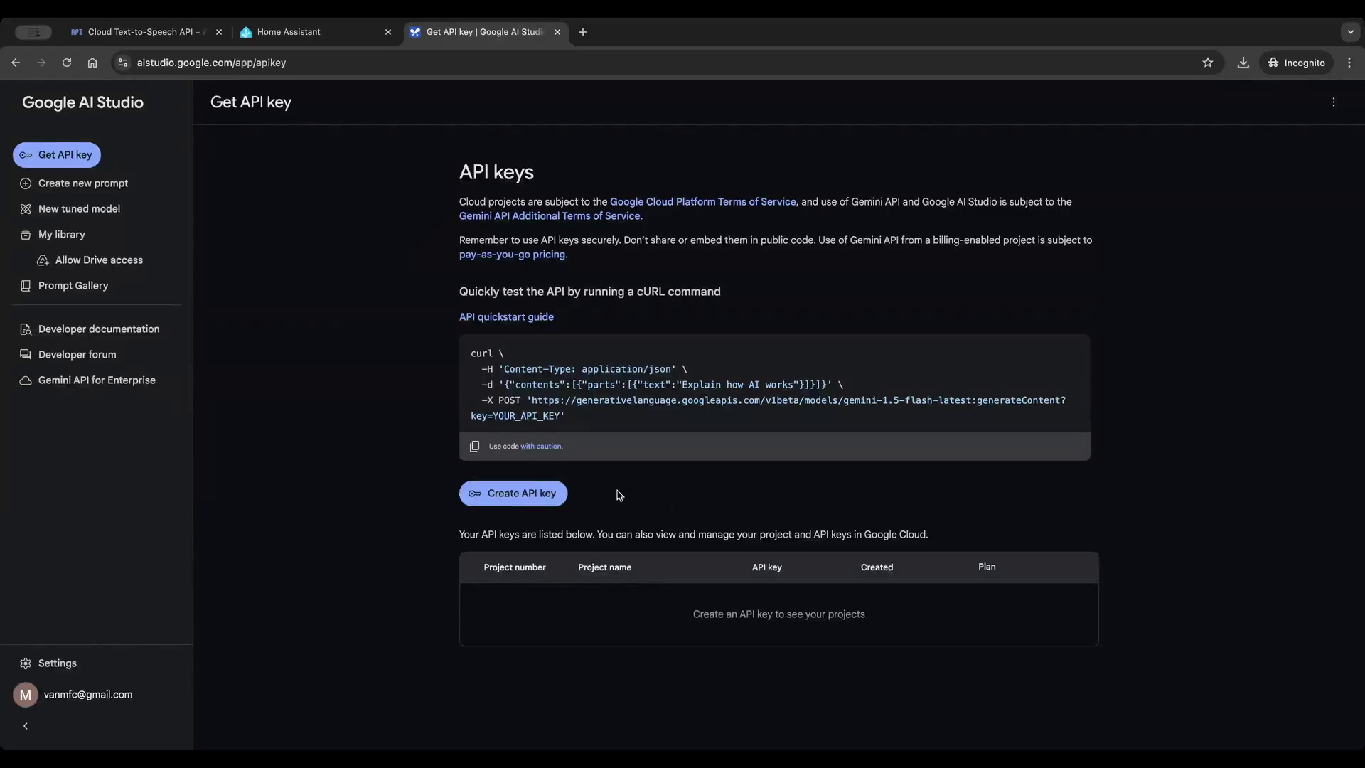
Generate a new API key under the existing Google AI HA project and copy it
left_click(526, 500)
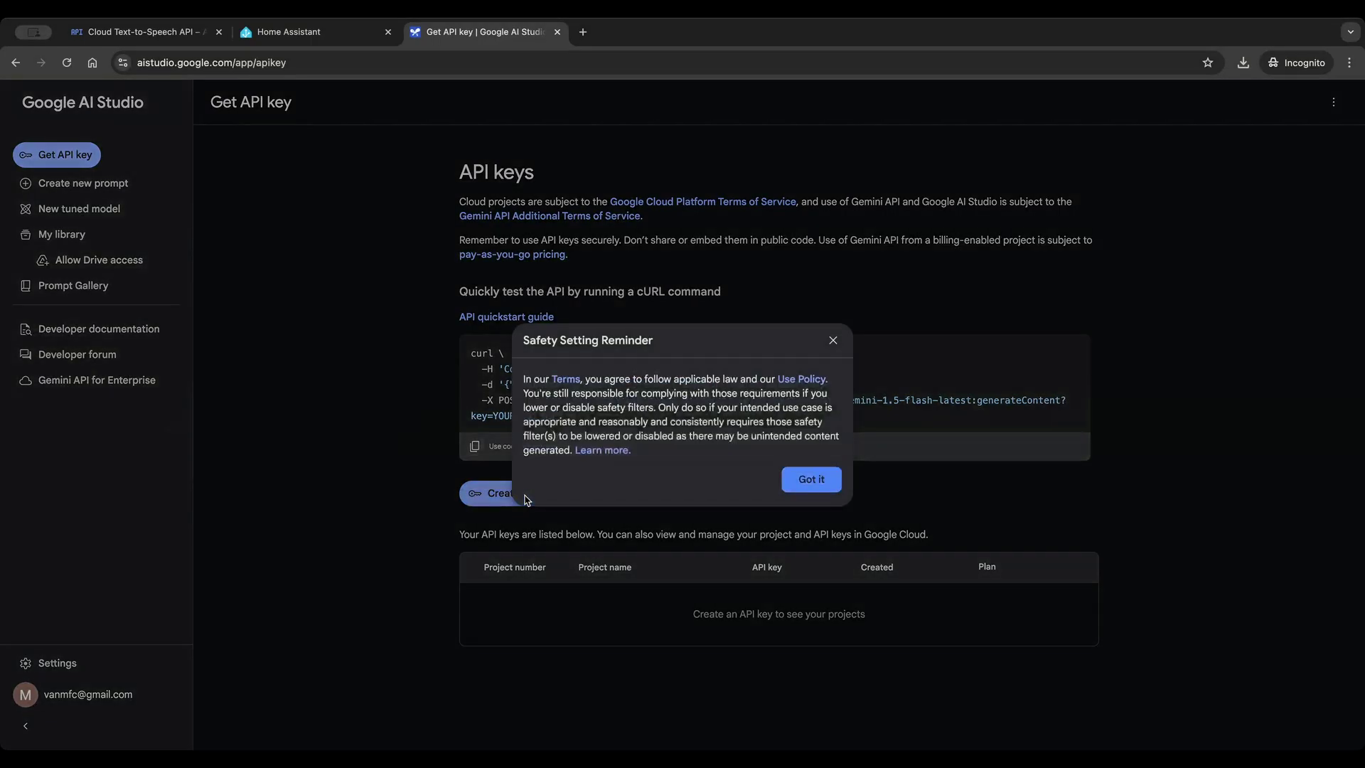
left_click(811, 481)
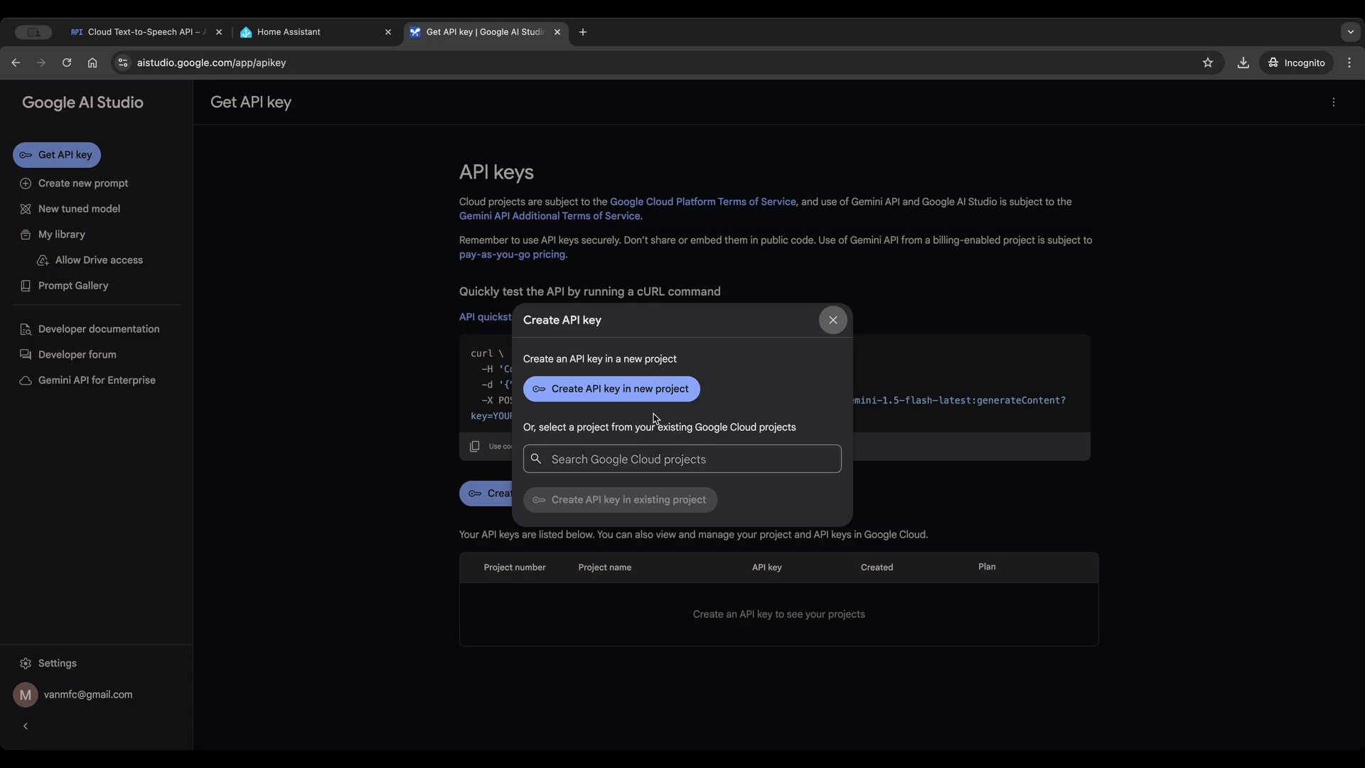
left_click(669, 464)
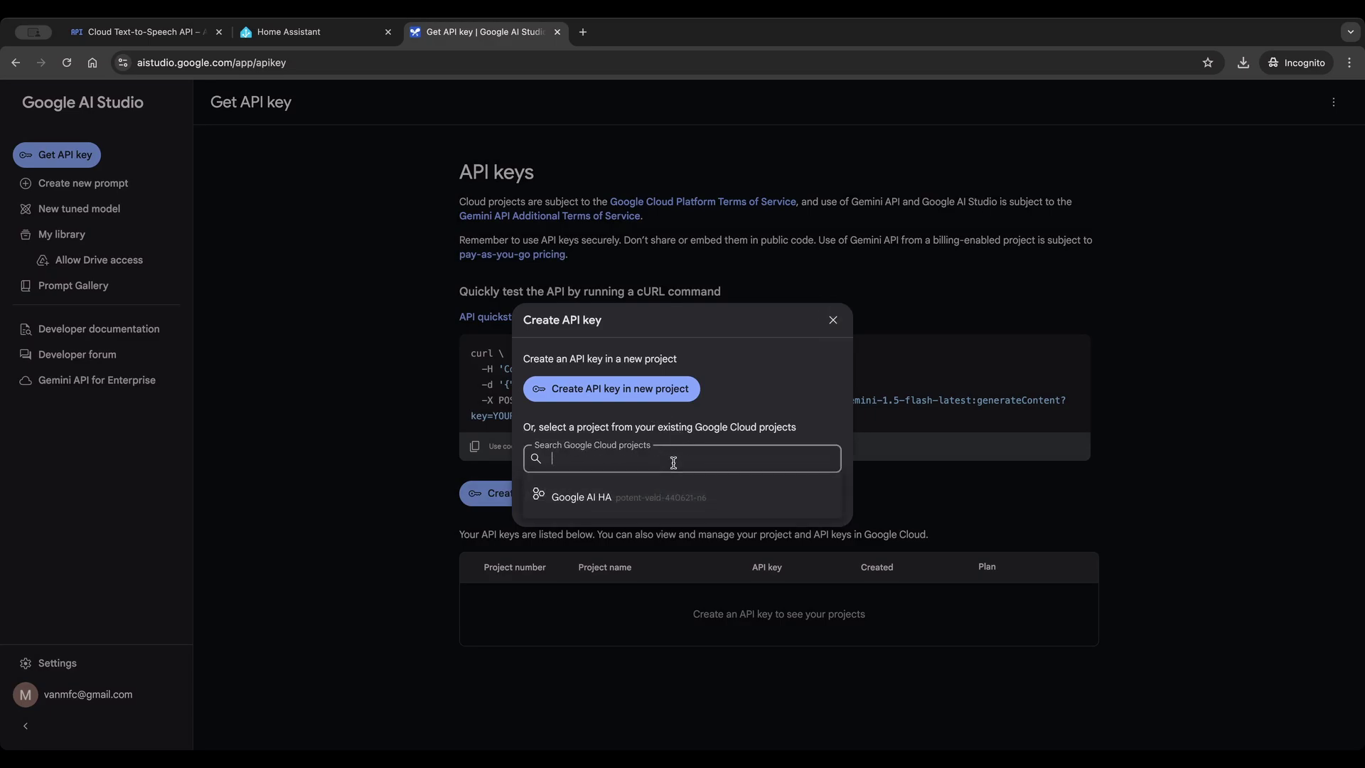
left_click(610, 505)
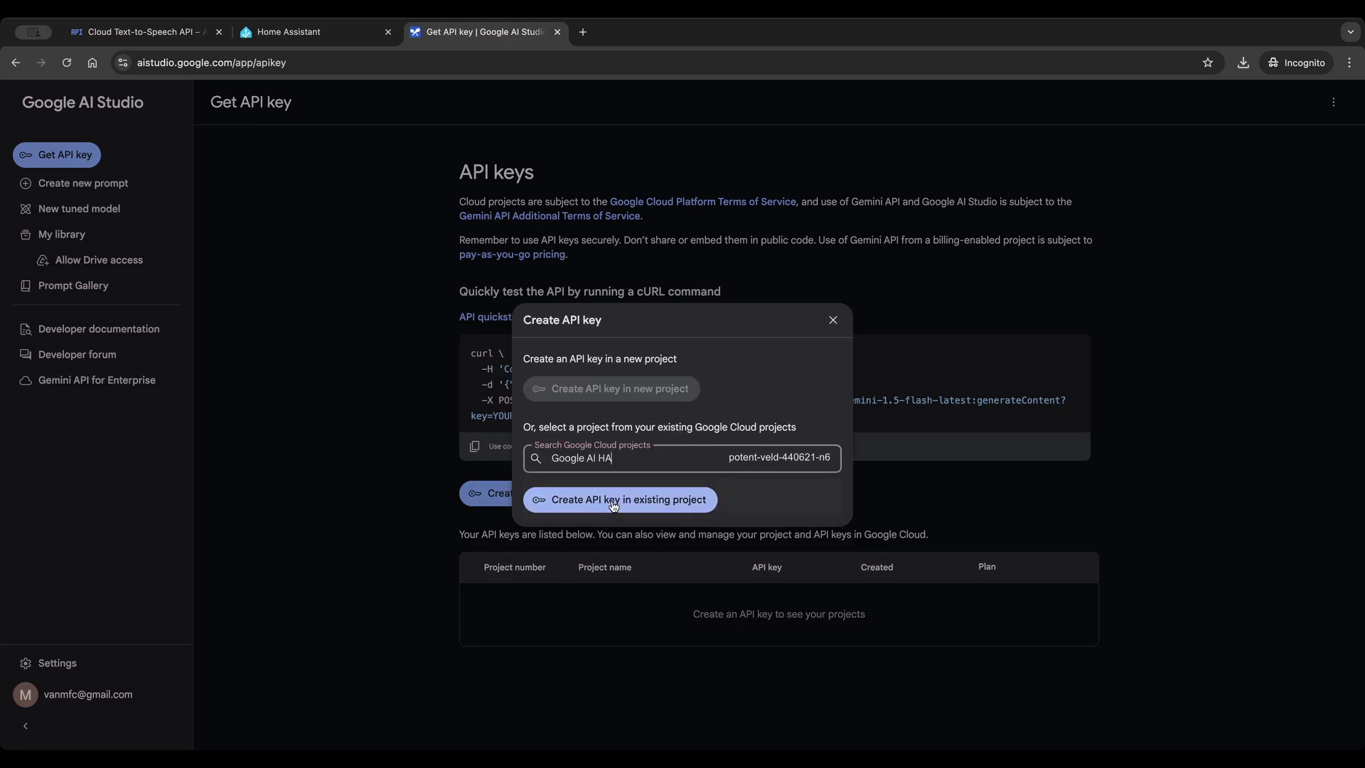
left_click(659, 500)
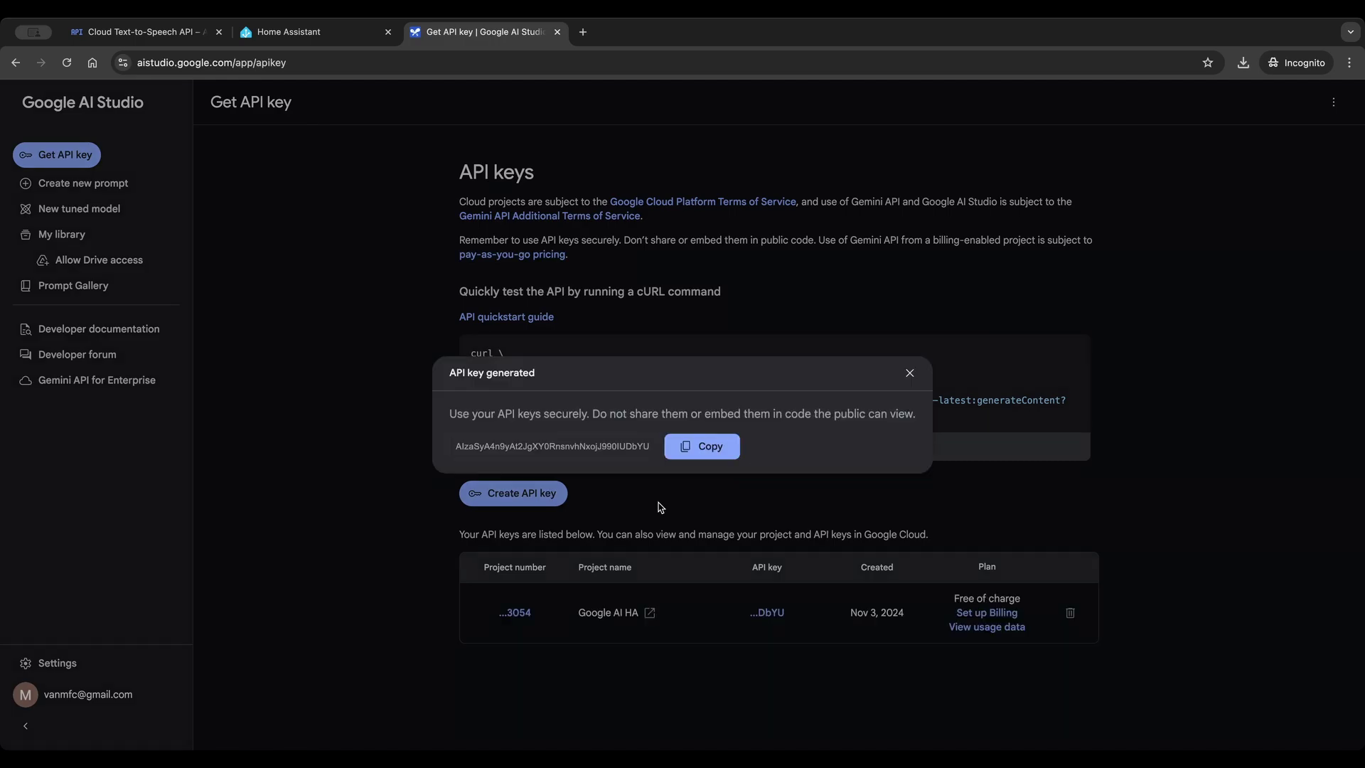
left_click(720, 455)
Paste the copied API key into the Google Generative AI setup, submit, and finish
key("super+Tab")
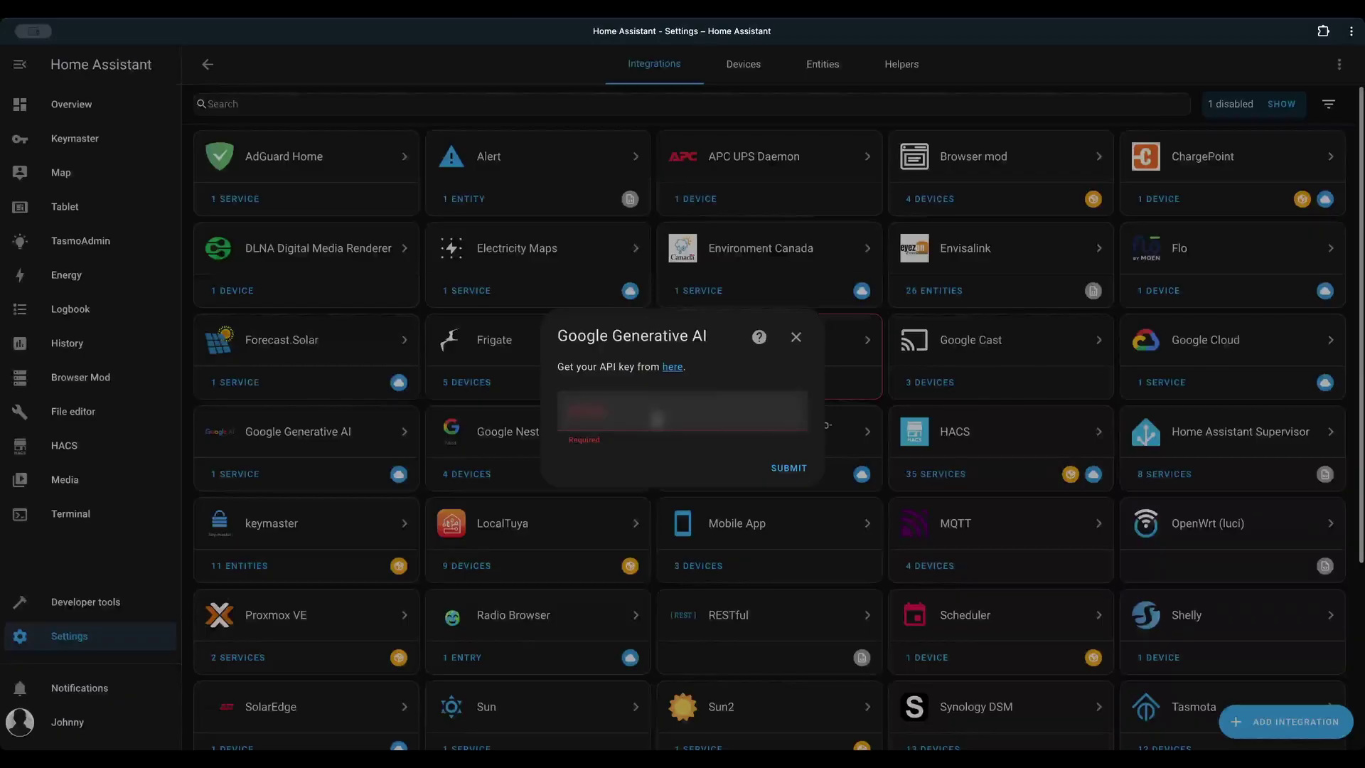
key("ctrl+v")
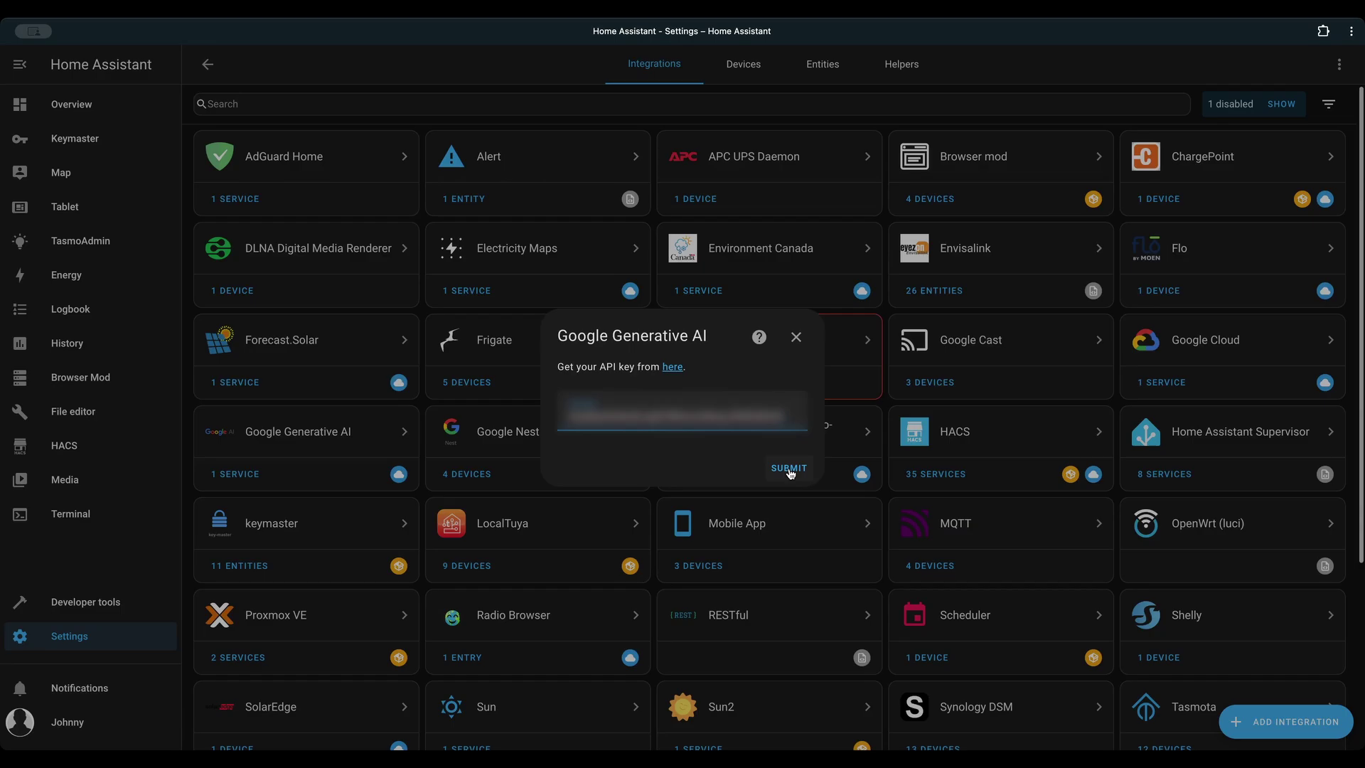
left_click(789, 469)
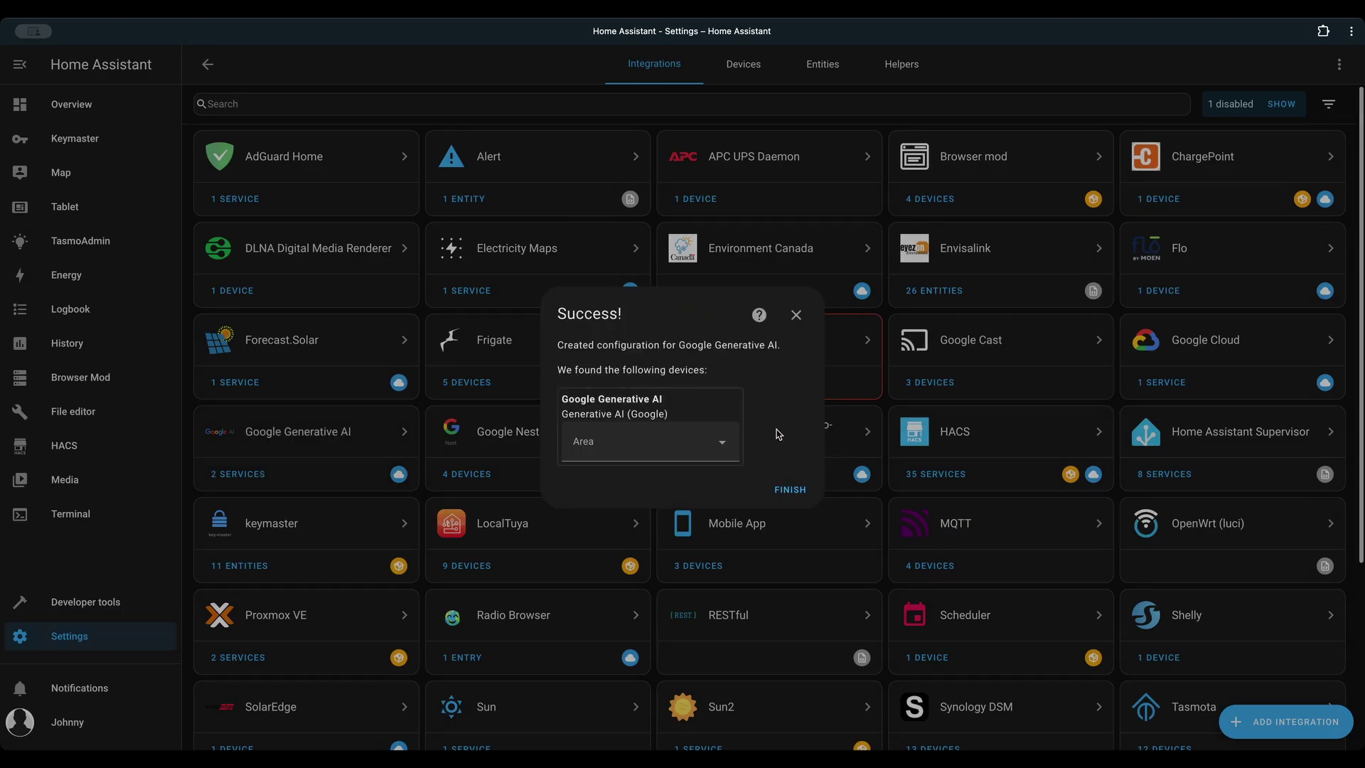
left_click(791, 489)
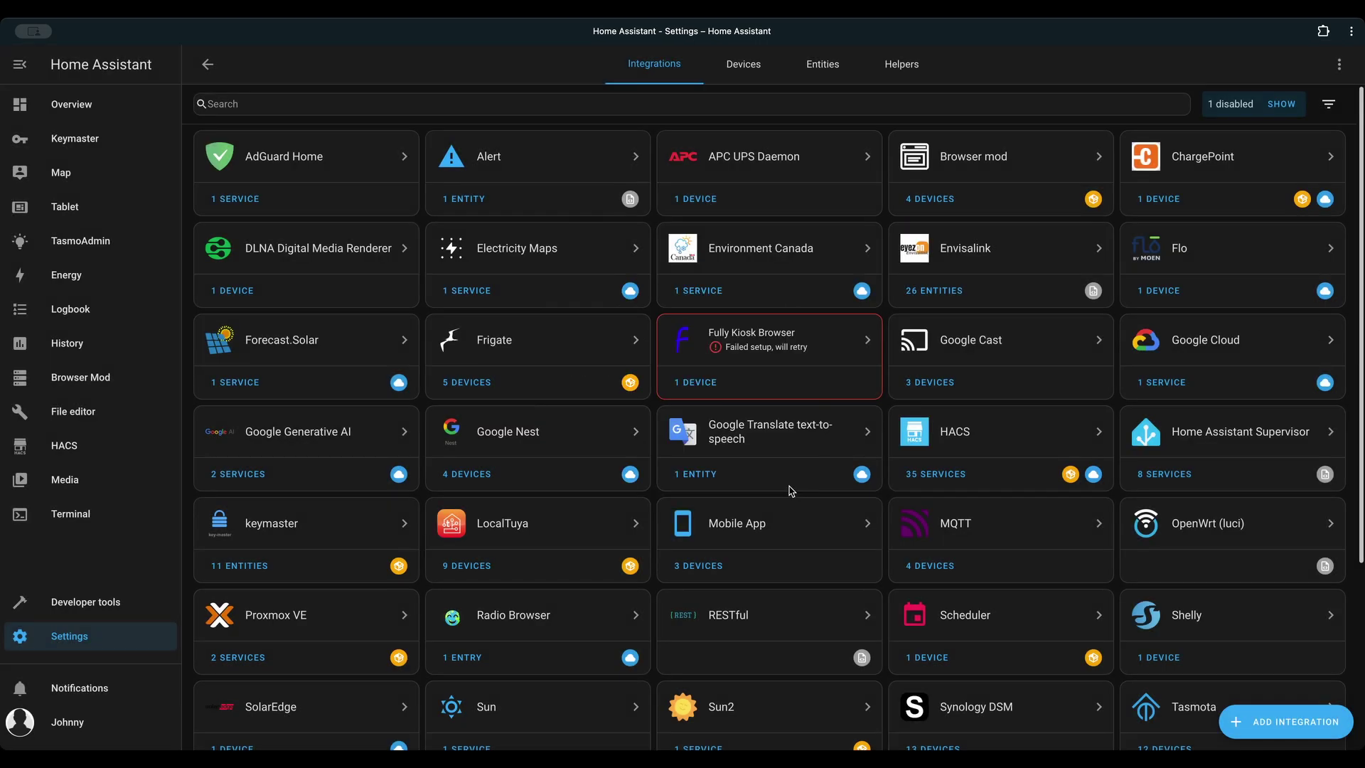
Inspect both Google Generative AI services' device and entity pages, and view the conversation options without changes
left_click(305, 435)
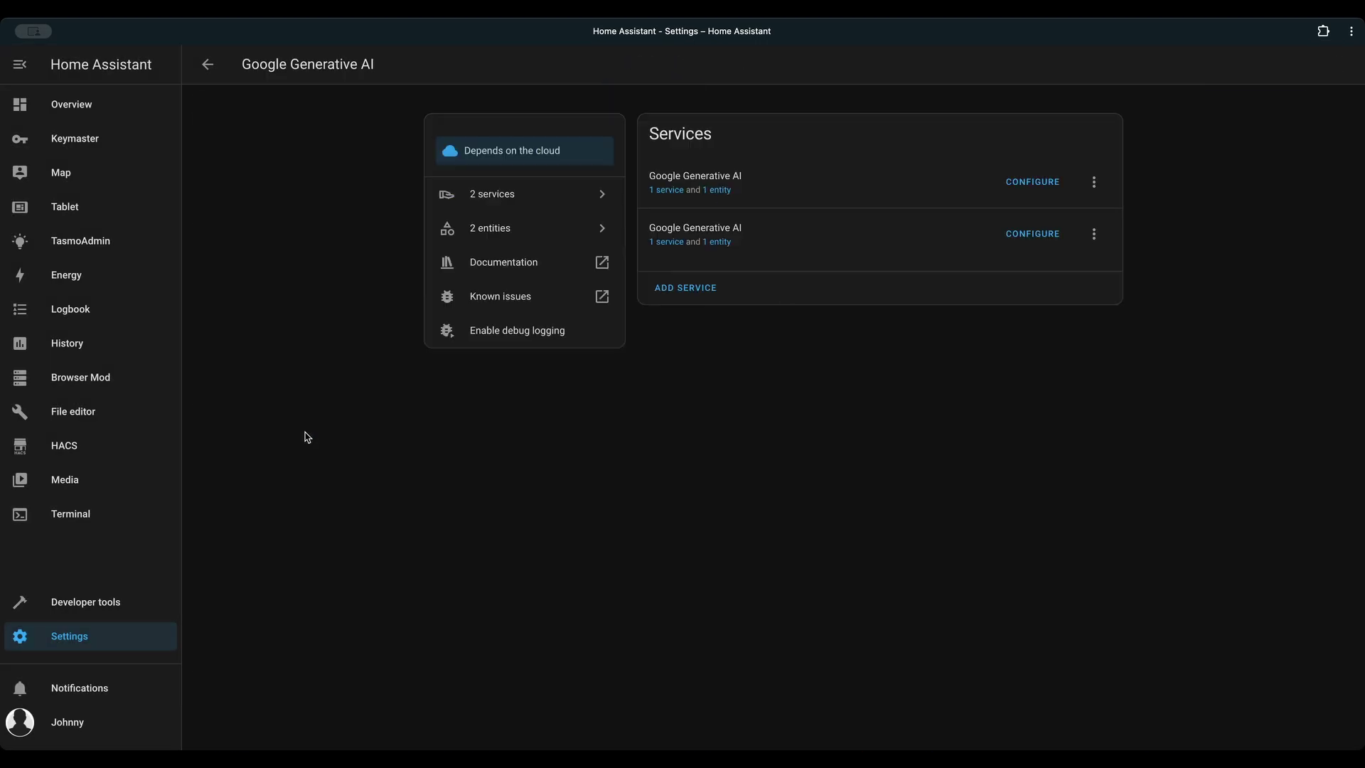
left_click(664, 247)
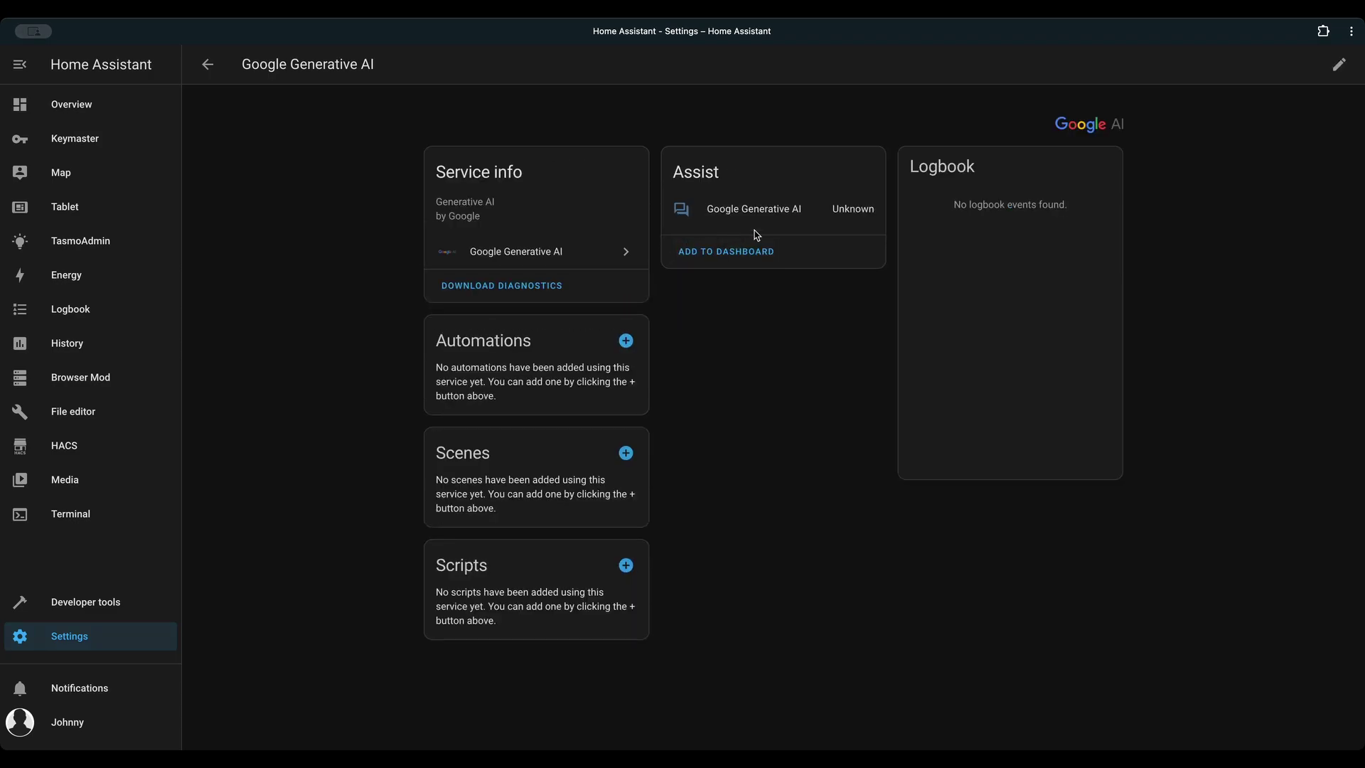
key("alt+Left")
left_click(732, 246)
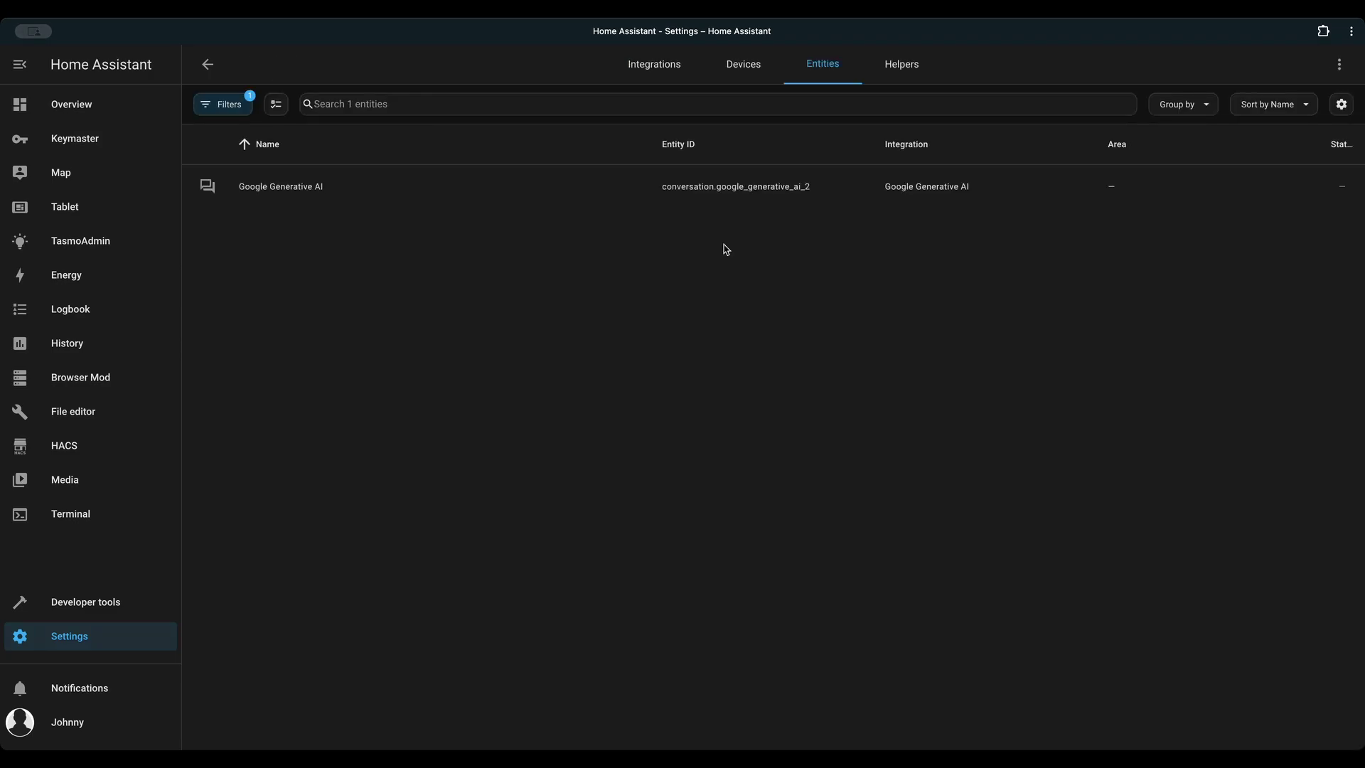
key("alt+Left")
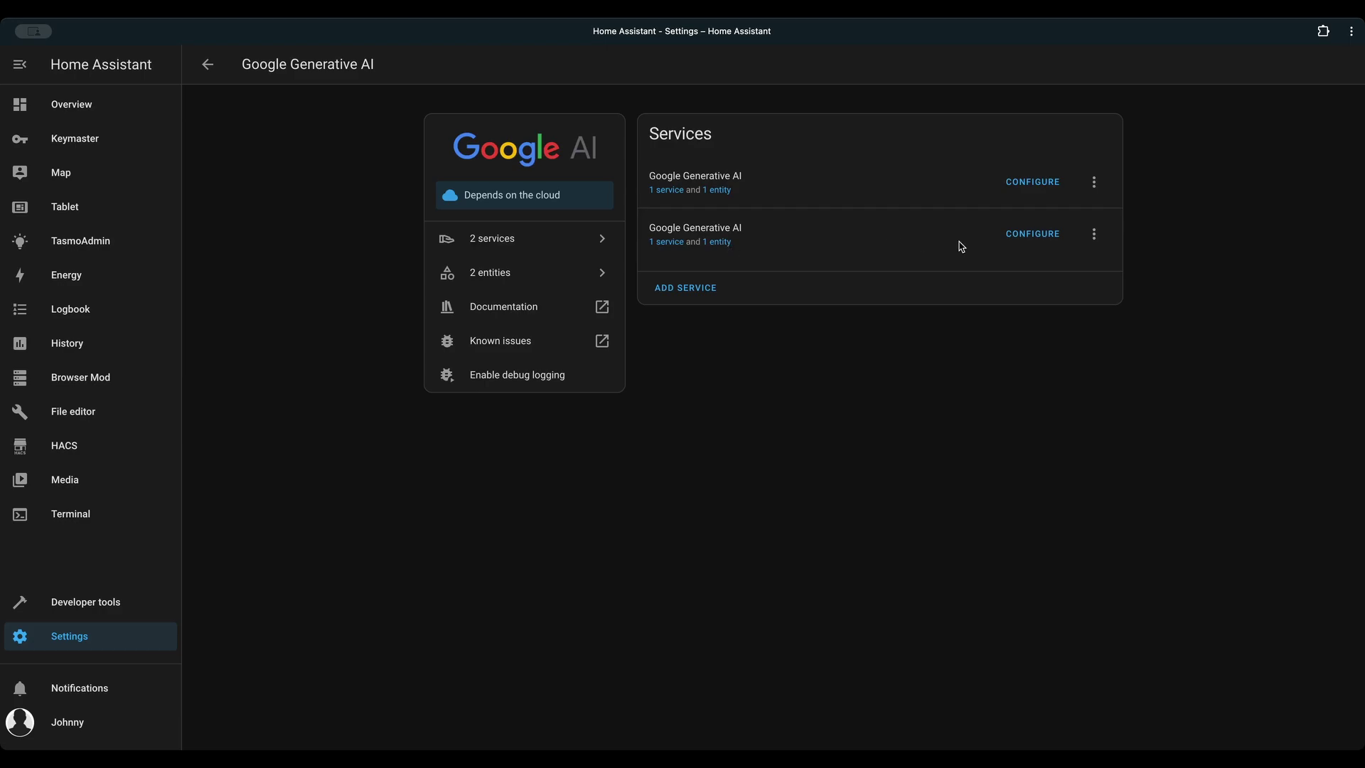
left_click(1044, 242)
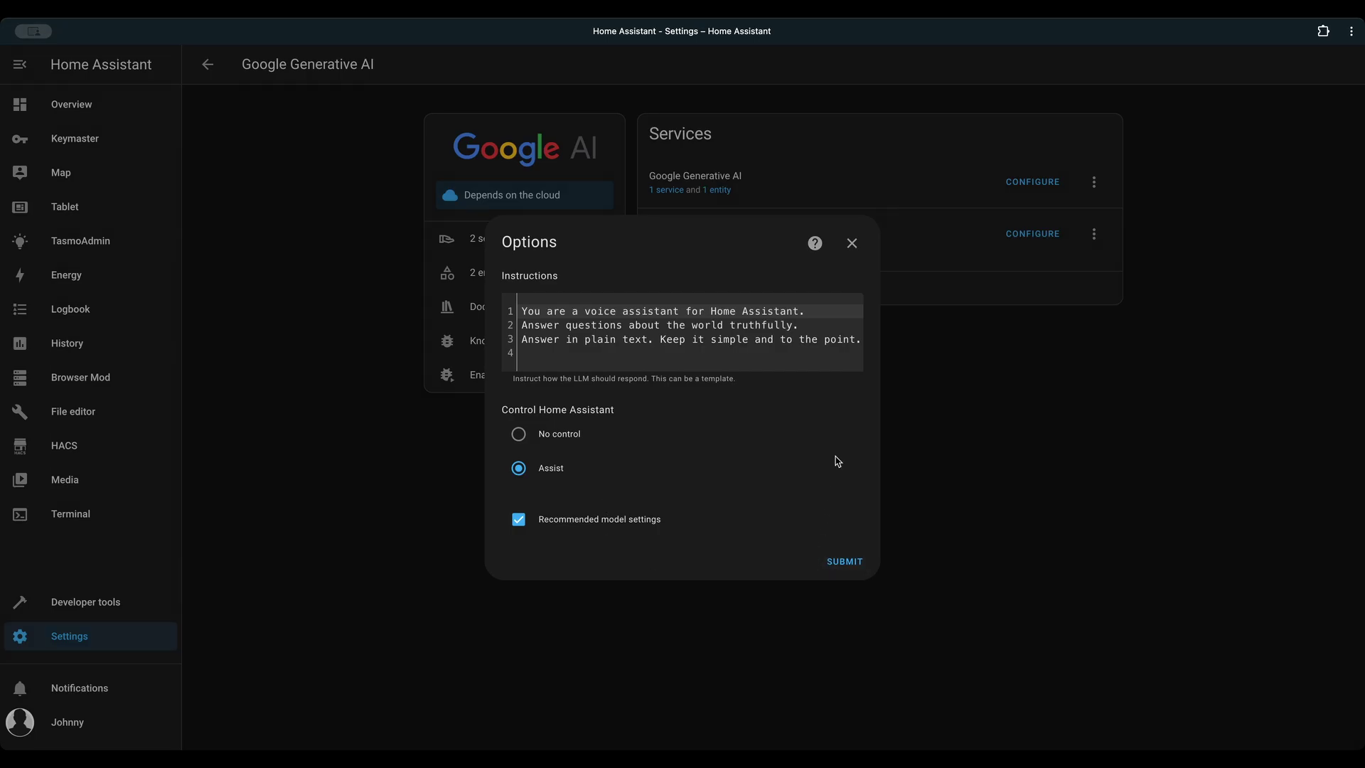
left_click(853, 244)
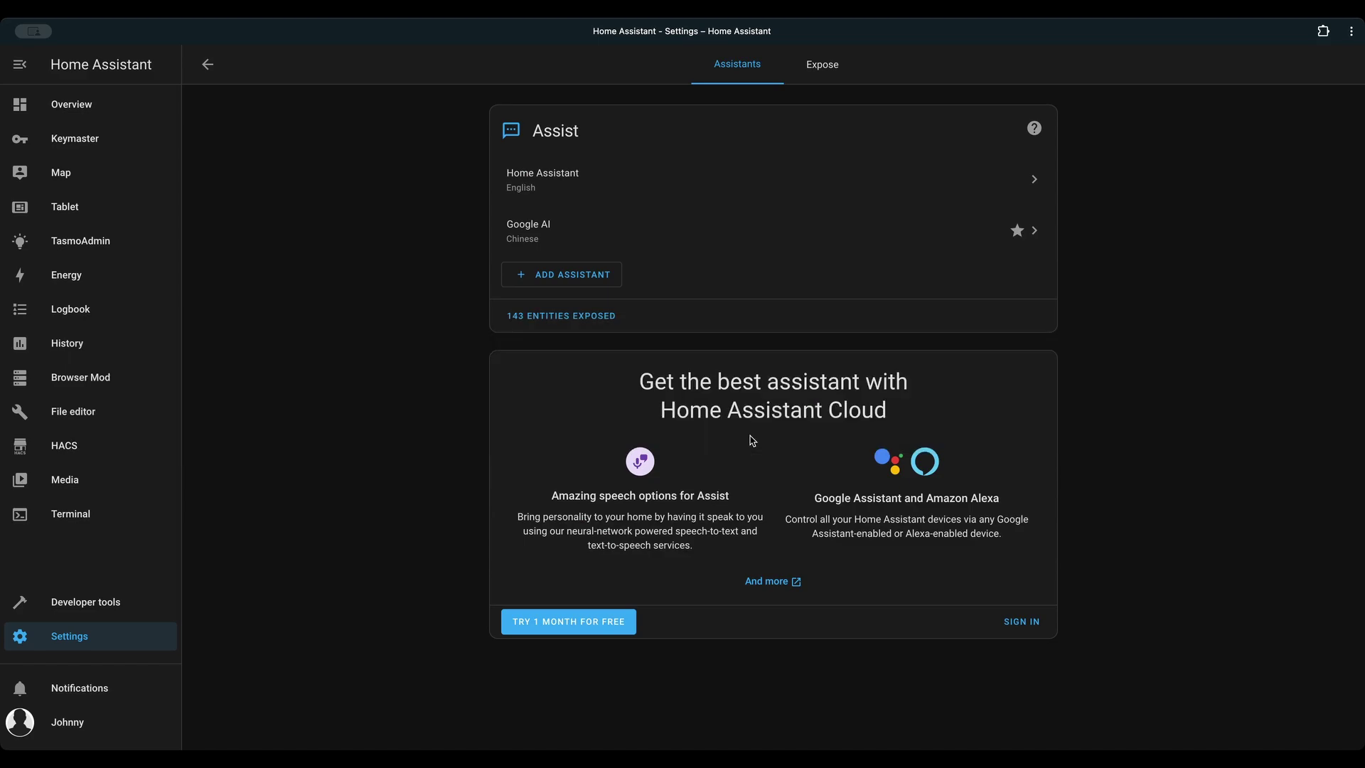
Start a new assistant named 'Google AI Assistant' with Google Generative AI as conversation agent
left_click(592, 280)
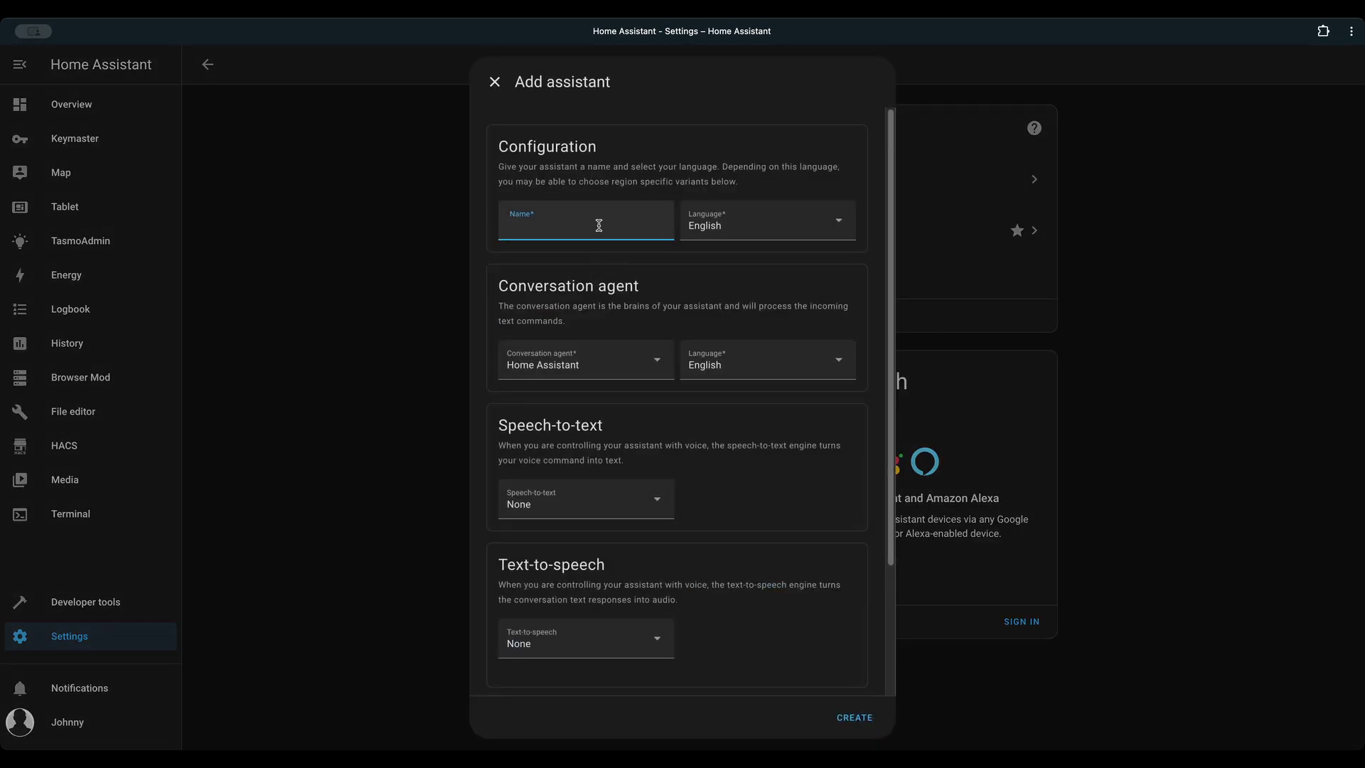
type("Google AI Assistant")
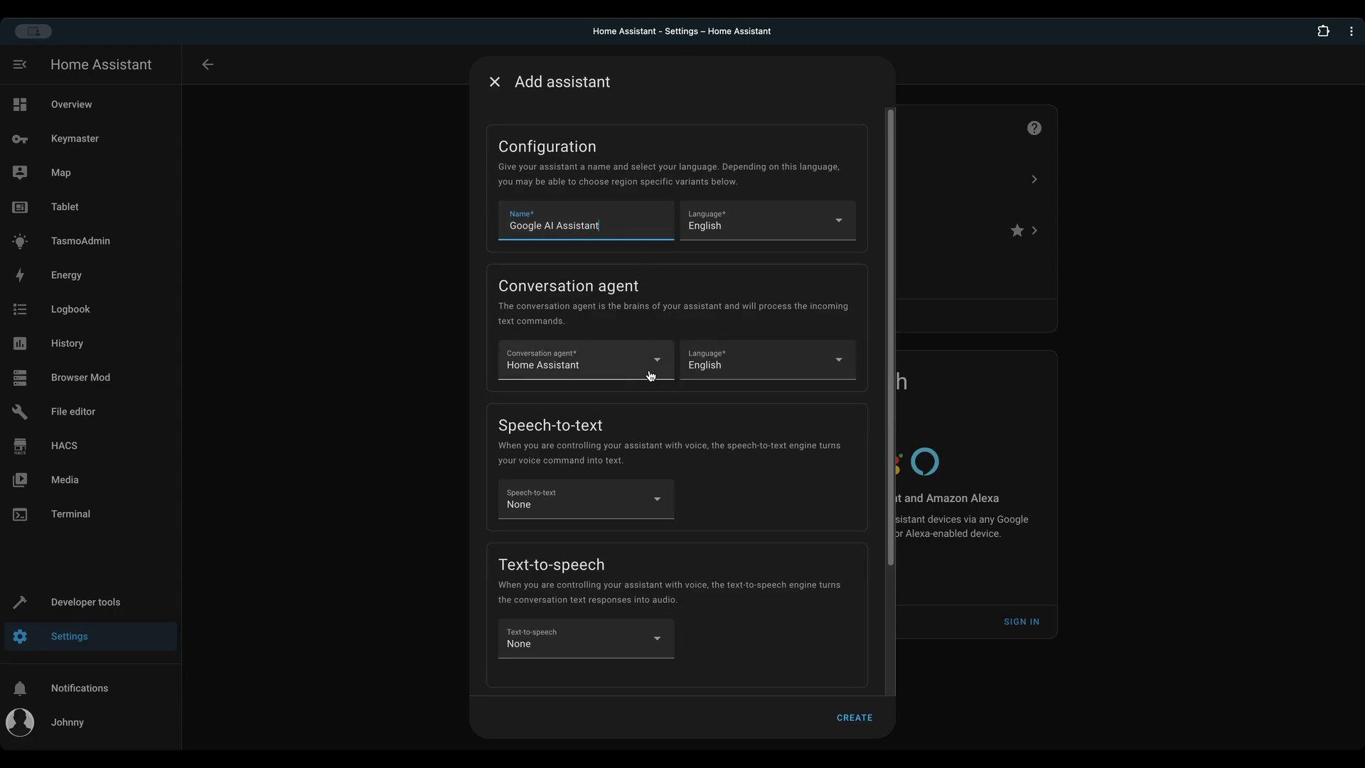
left_click(594, 368)
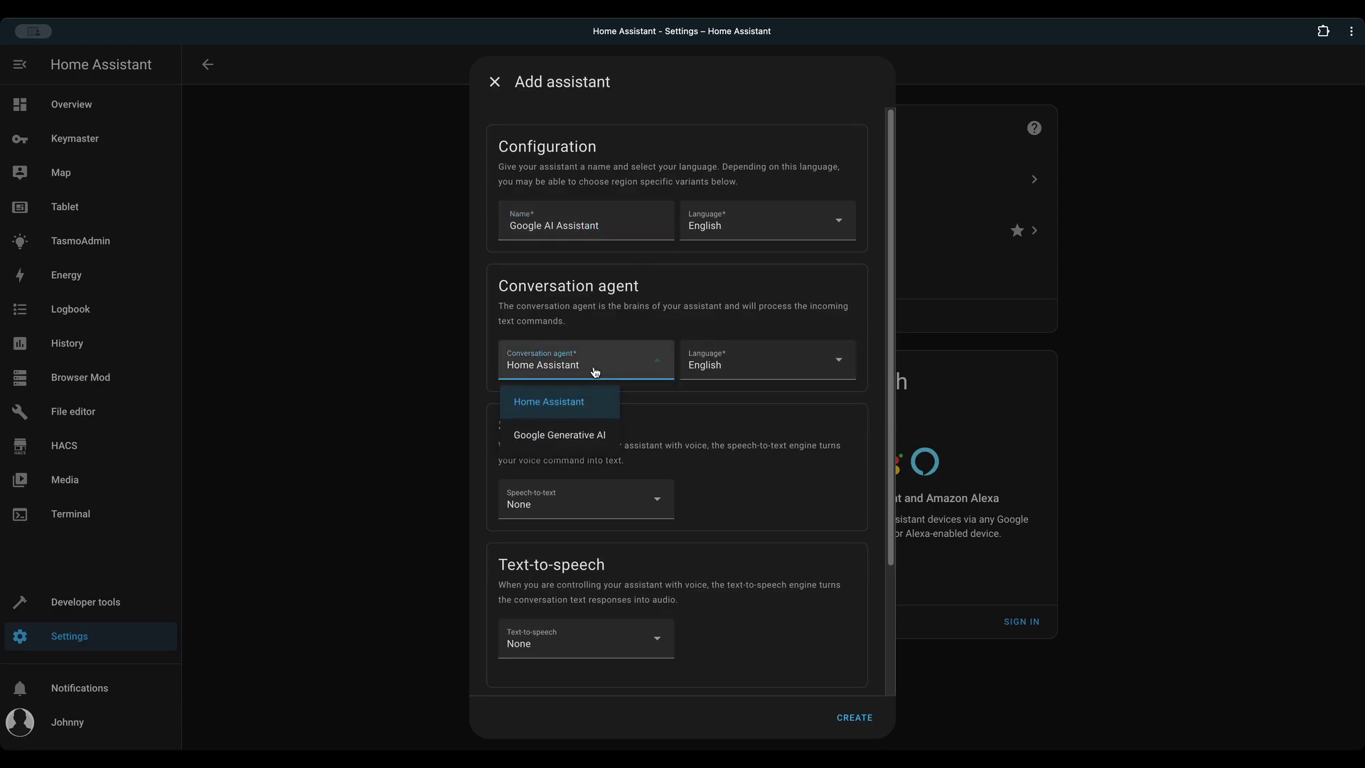
left_click(575, 437)
Use Google Cloud for speech-to-text and text-to-speech, create the assistant, and check its settings
left_click(618, 507)
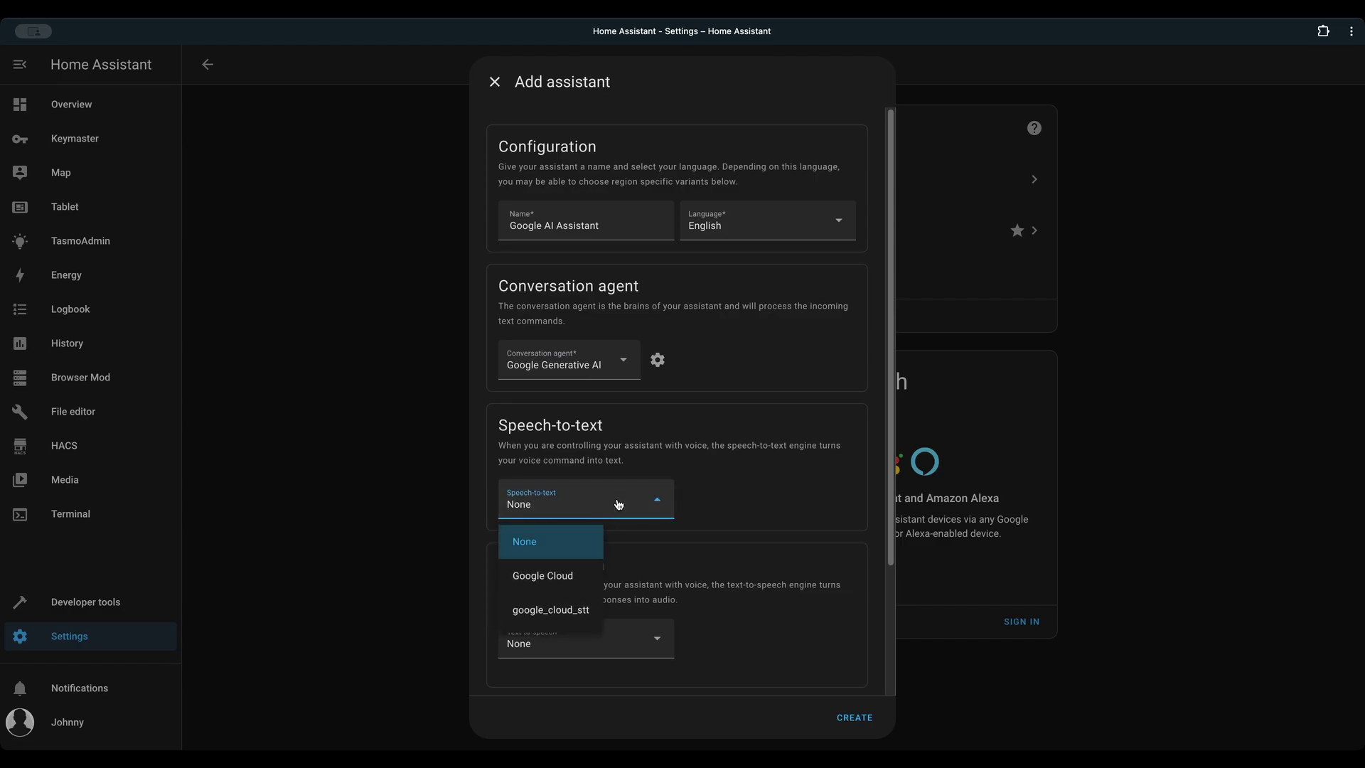
left_click(609, 644)
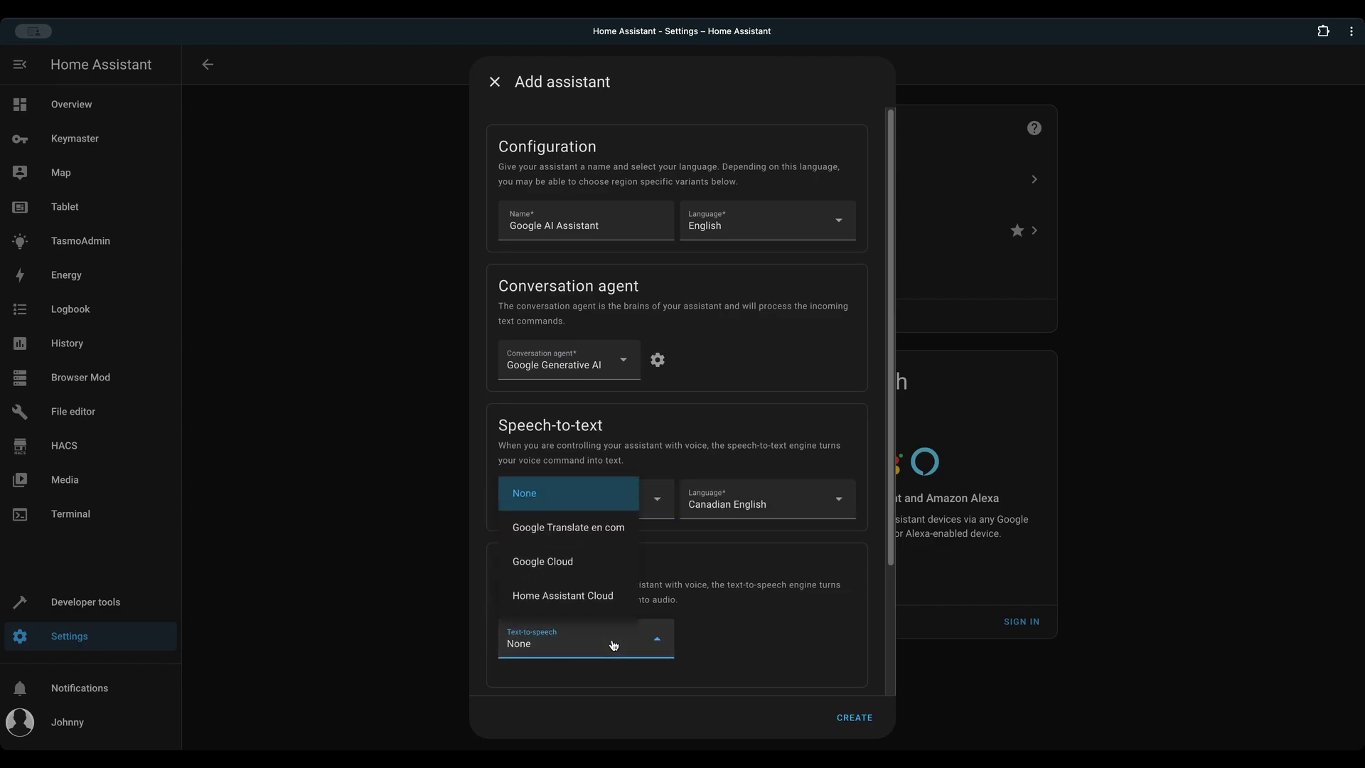
left_click(582, 566)
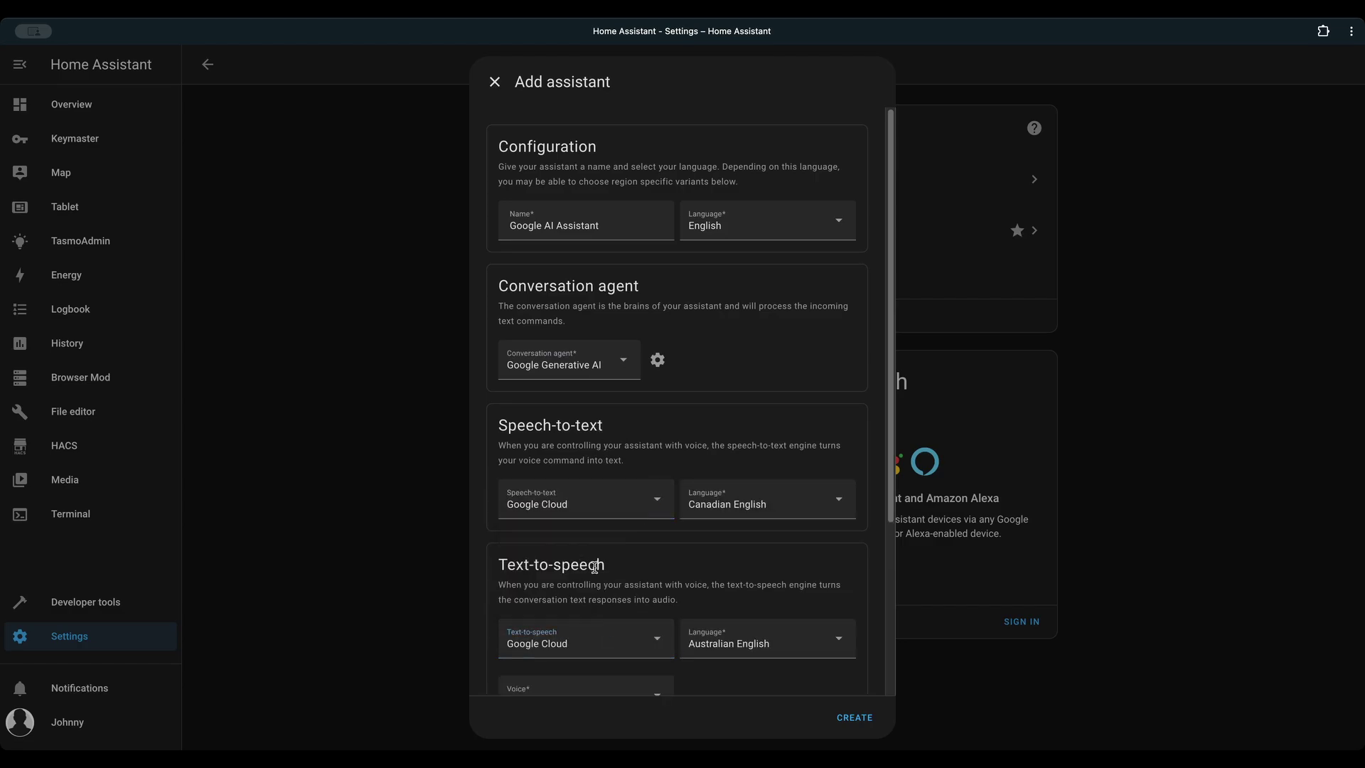
scroll(691, 660, "down", 3)
scroll(689, 659, "down", 2)
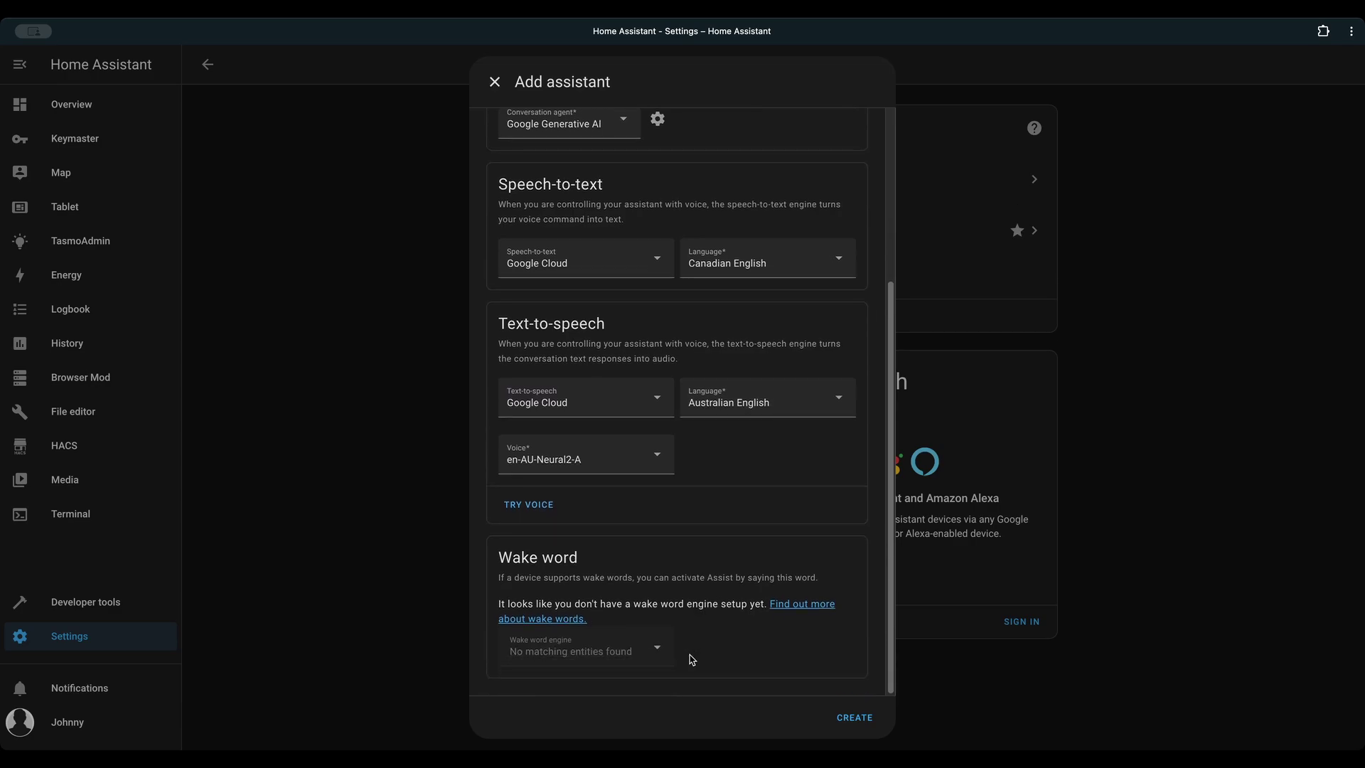
left_click(852, 718)
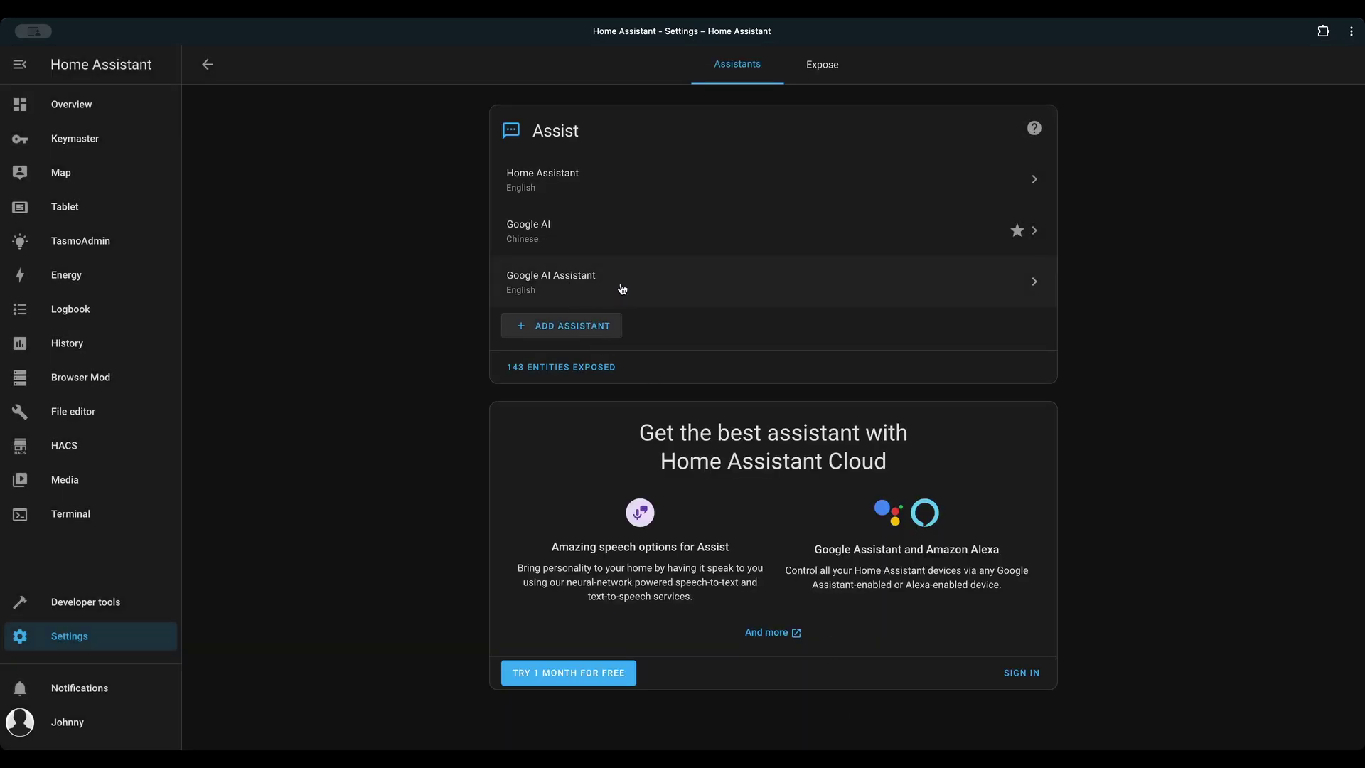
left_click(684, 292)
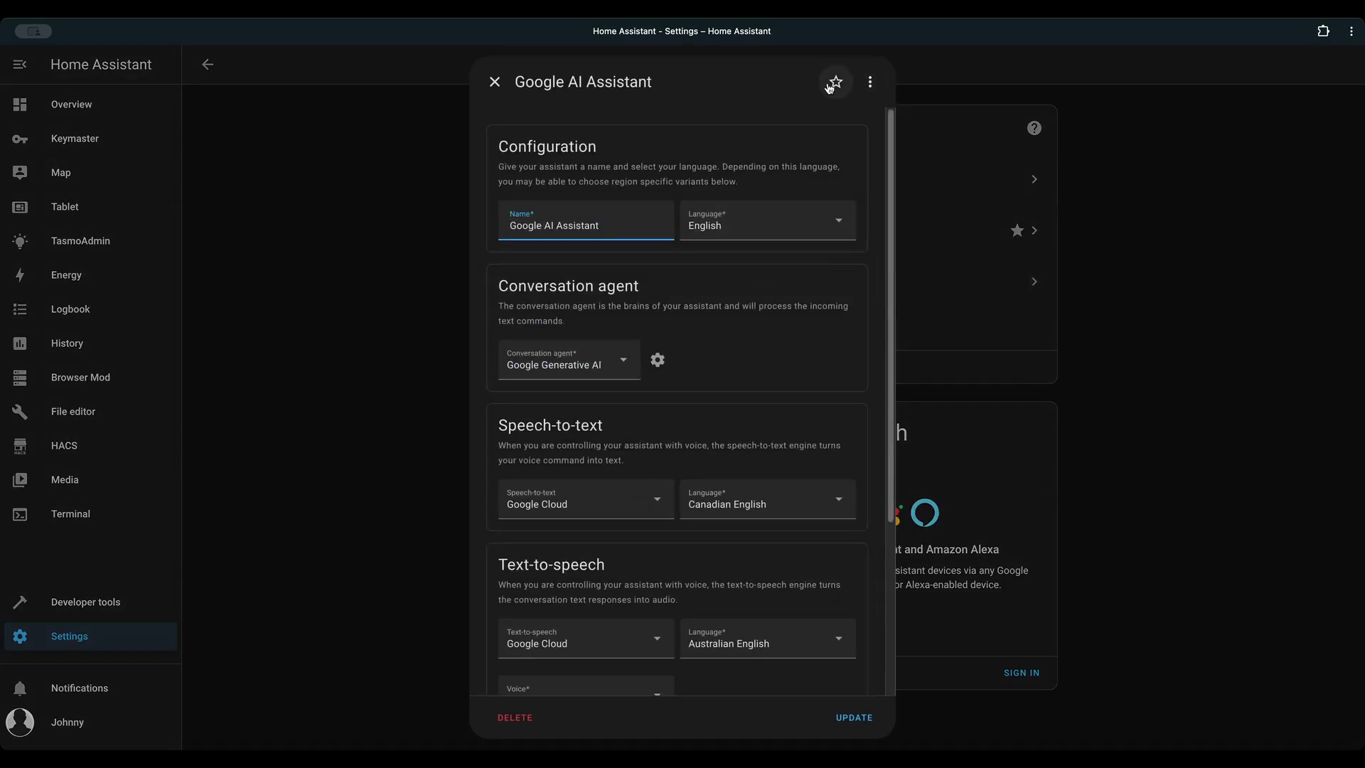
left_click(495, 82)
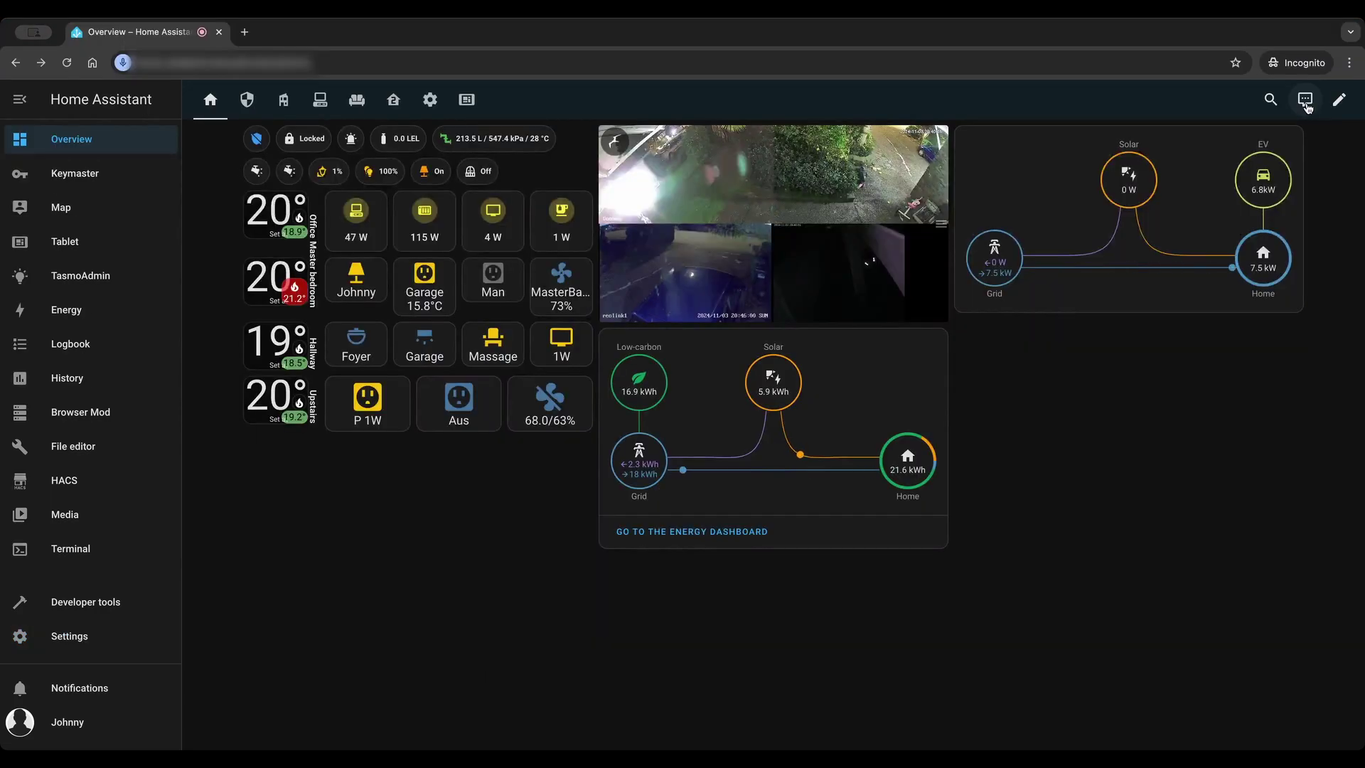
Bring up Assist from the Overview dashboard and switch to Google AI Assistant
left_click(1304, 100)
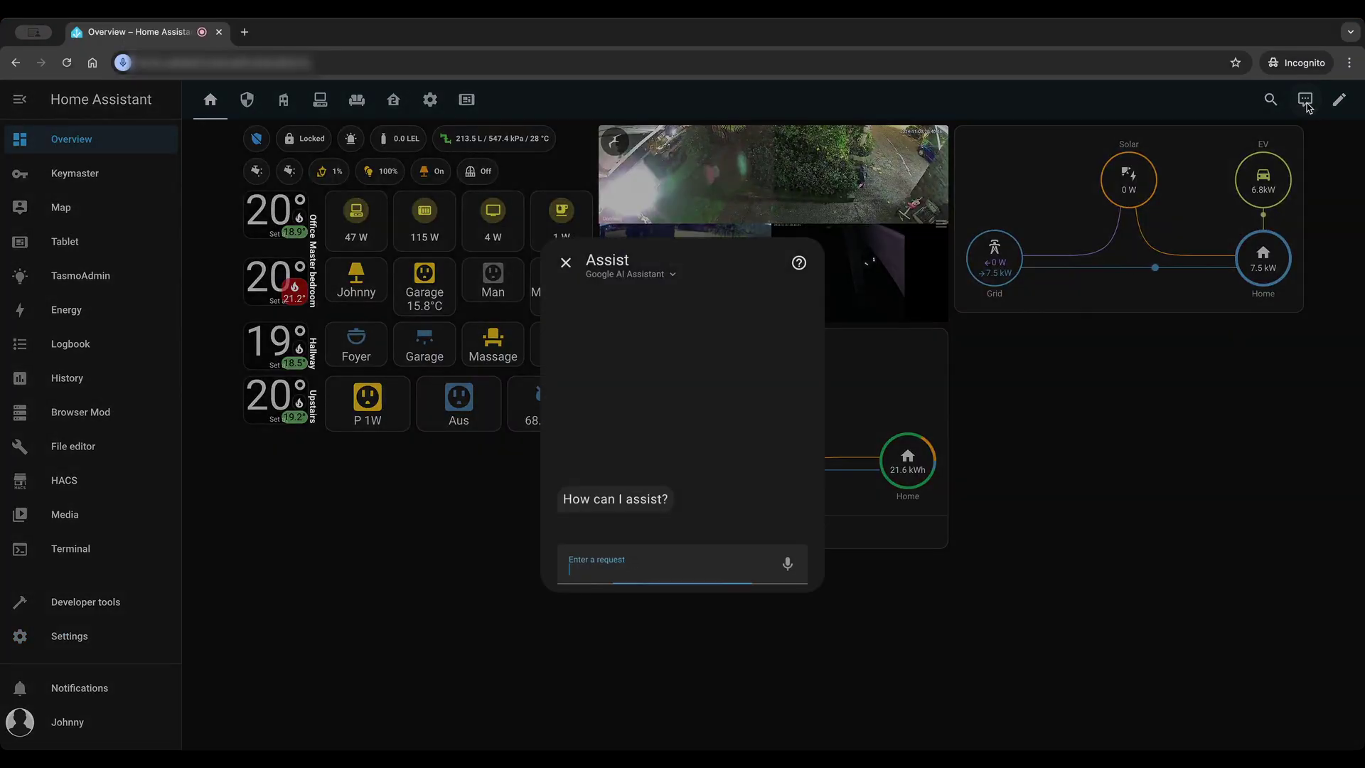
left_click(643, 276)
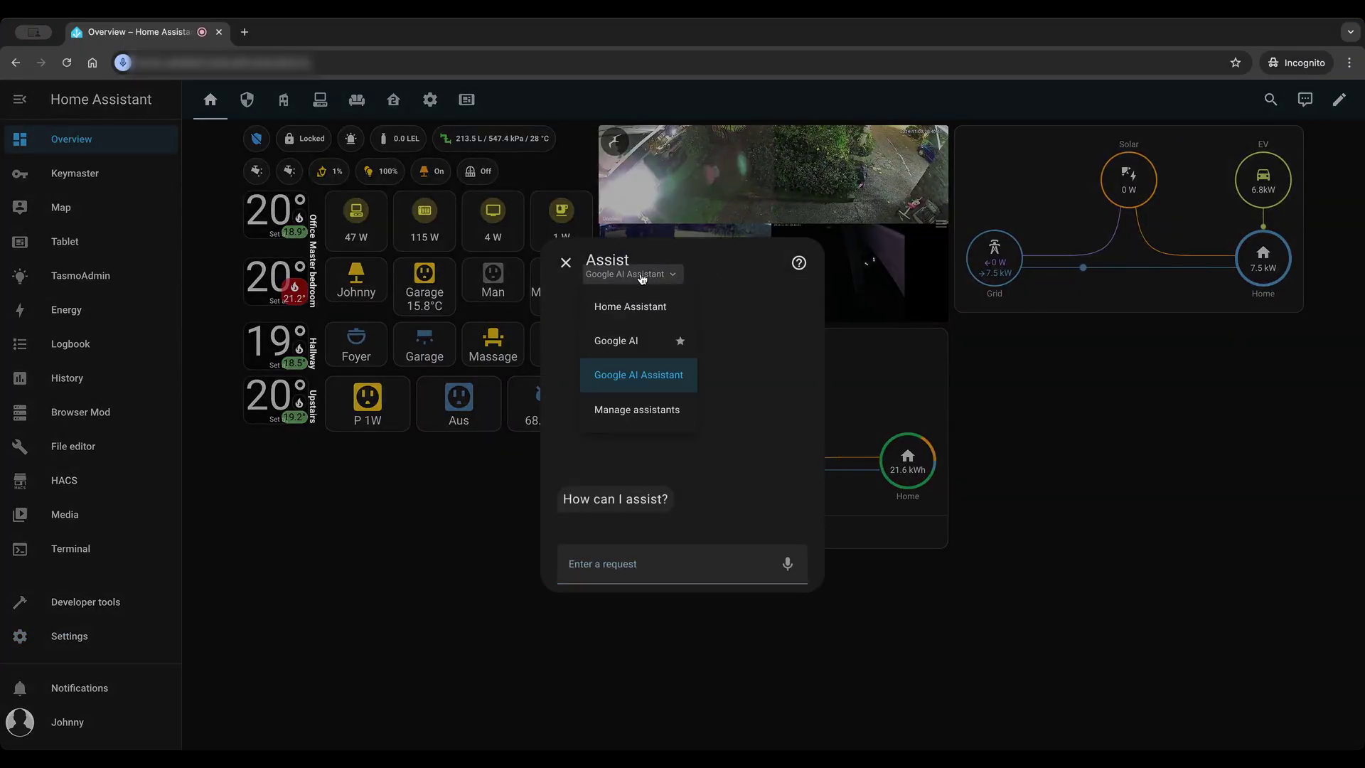
left_click(650, 388)
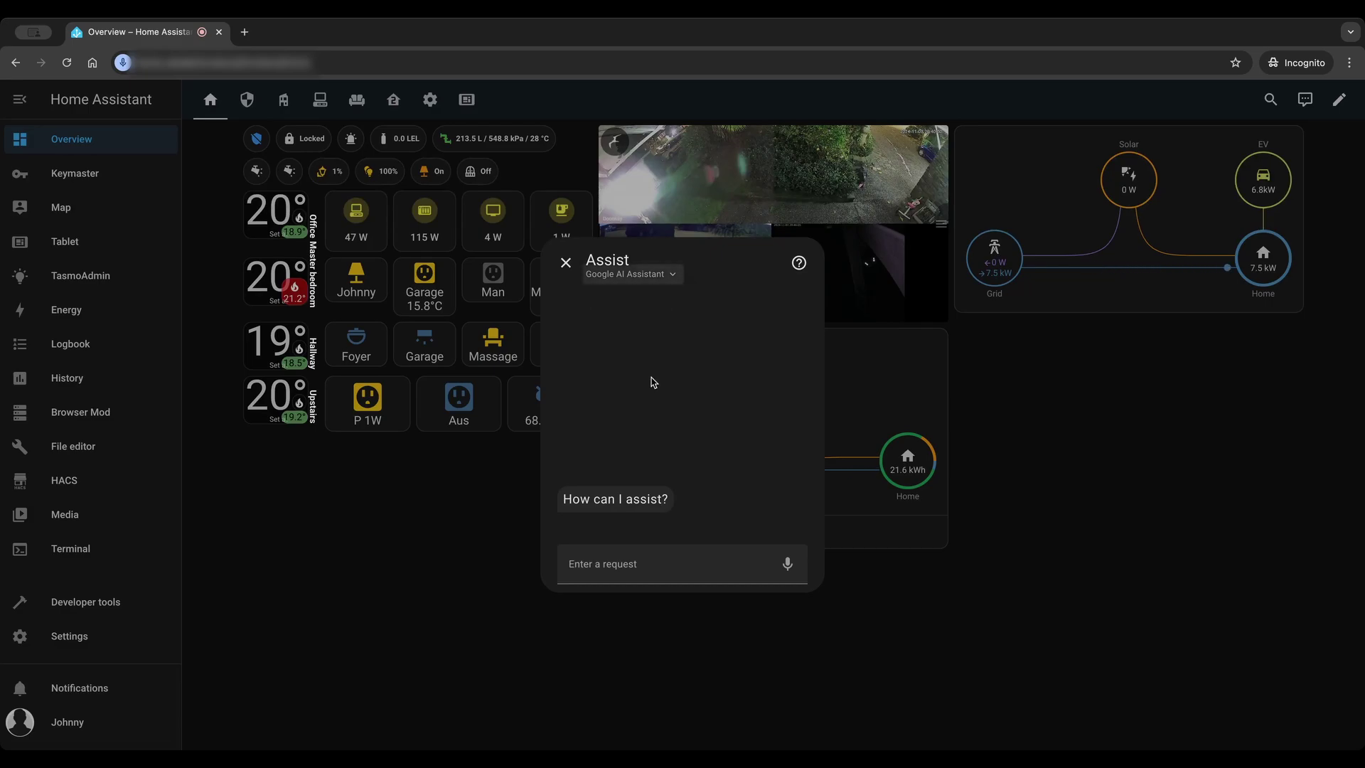
By voice, ask what it controls and the garage temperature, then have it turn on the garage light
left_click(789, 572)
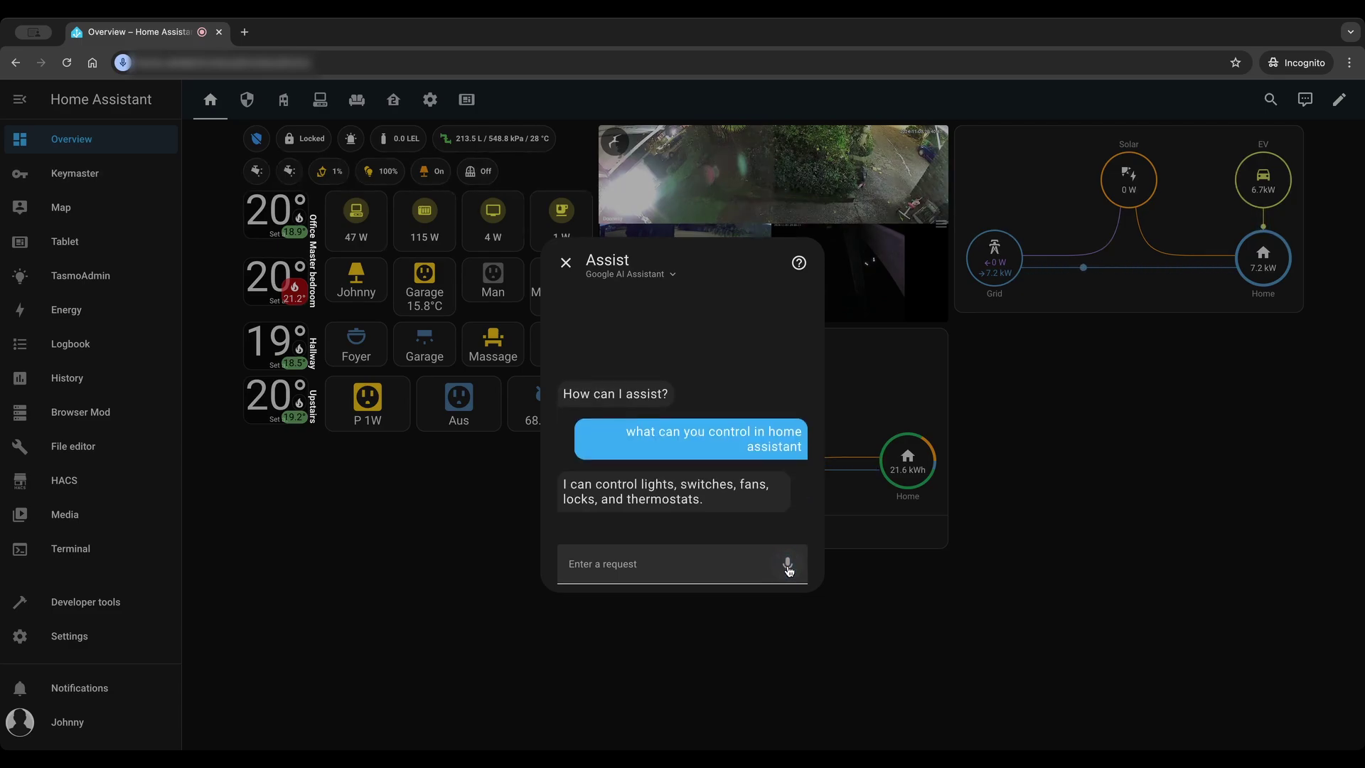
left_click(788, 567)
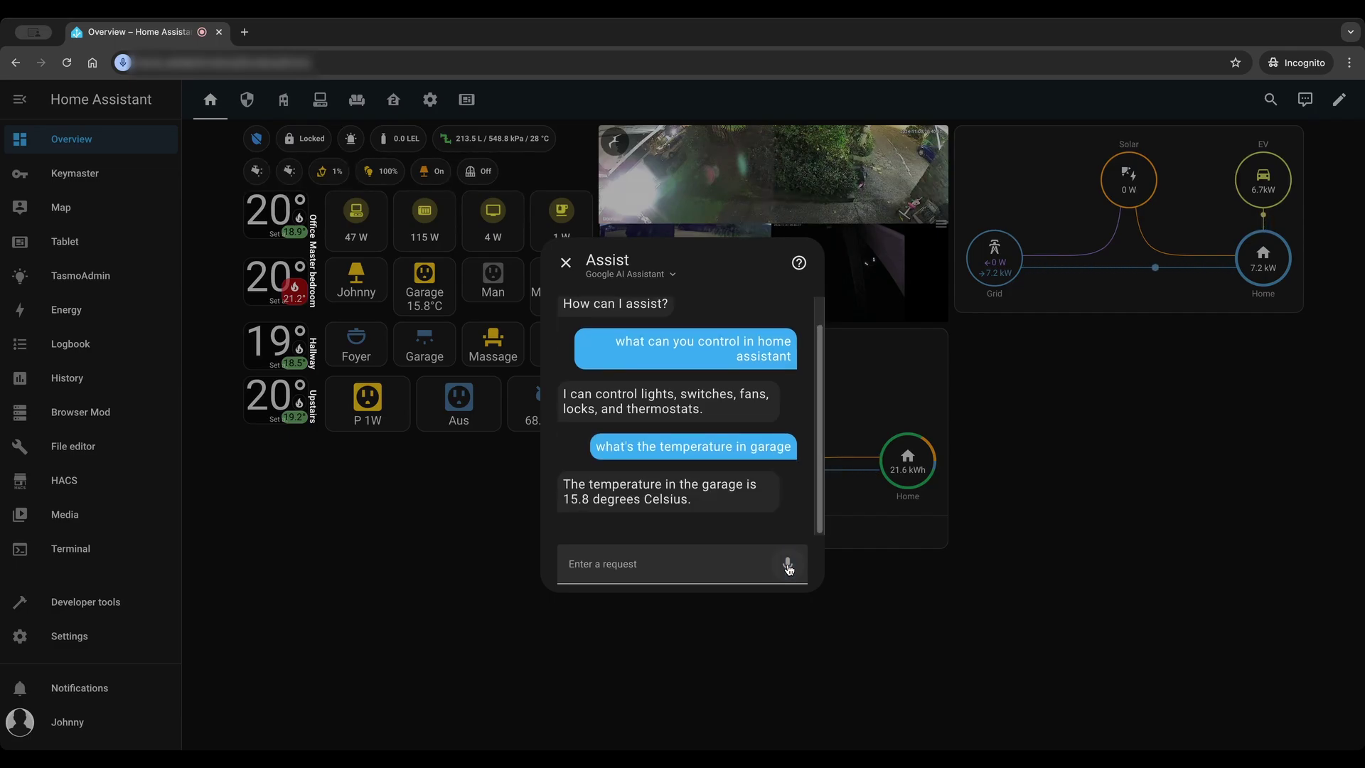
left_click(788, 565)
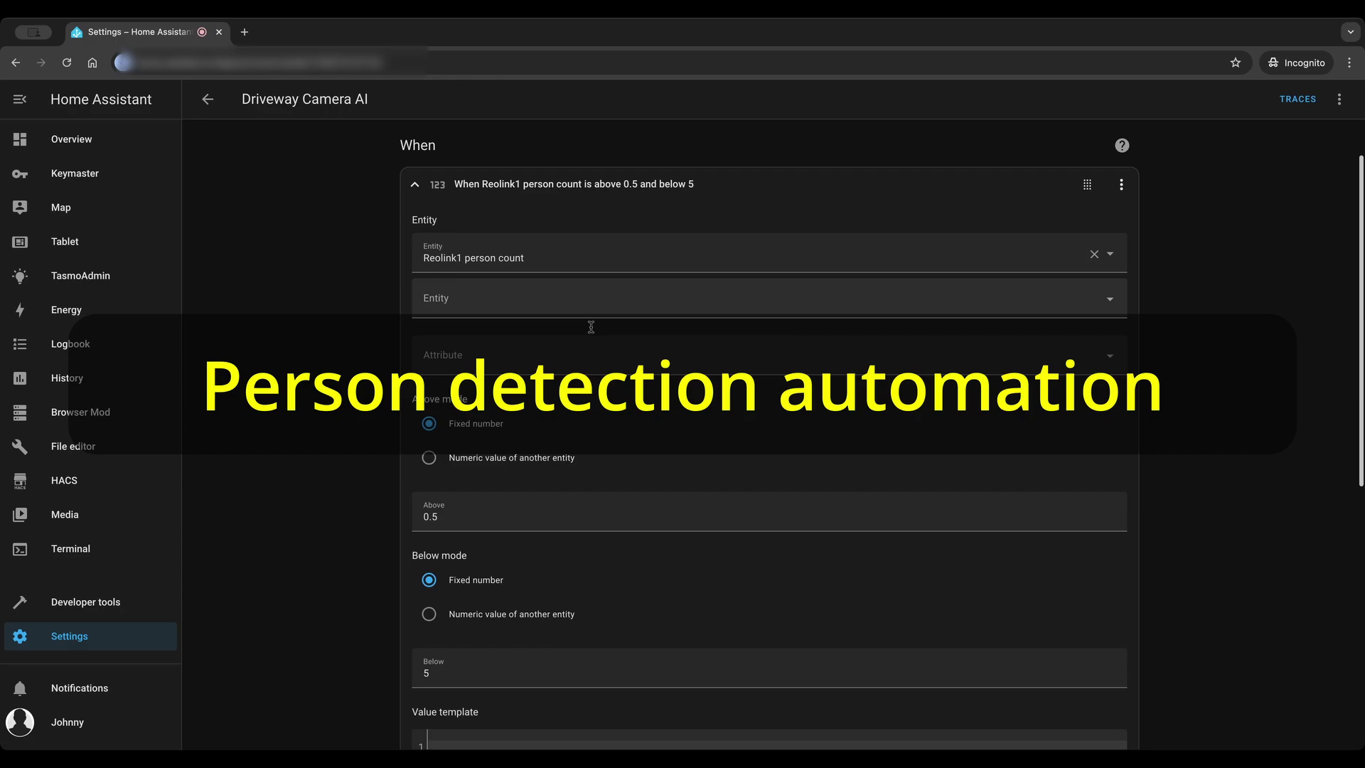
Review the Reolink1 person-count trigger and collapse it
scroll(590, 327, "down", 3)
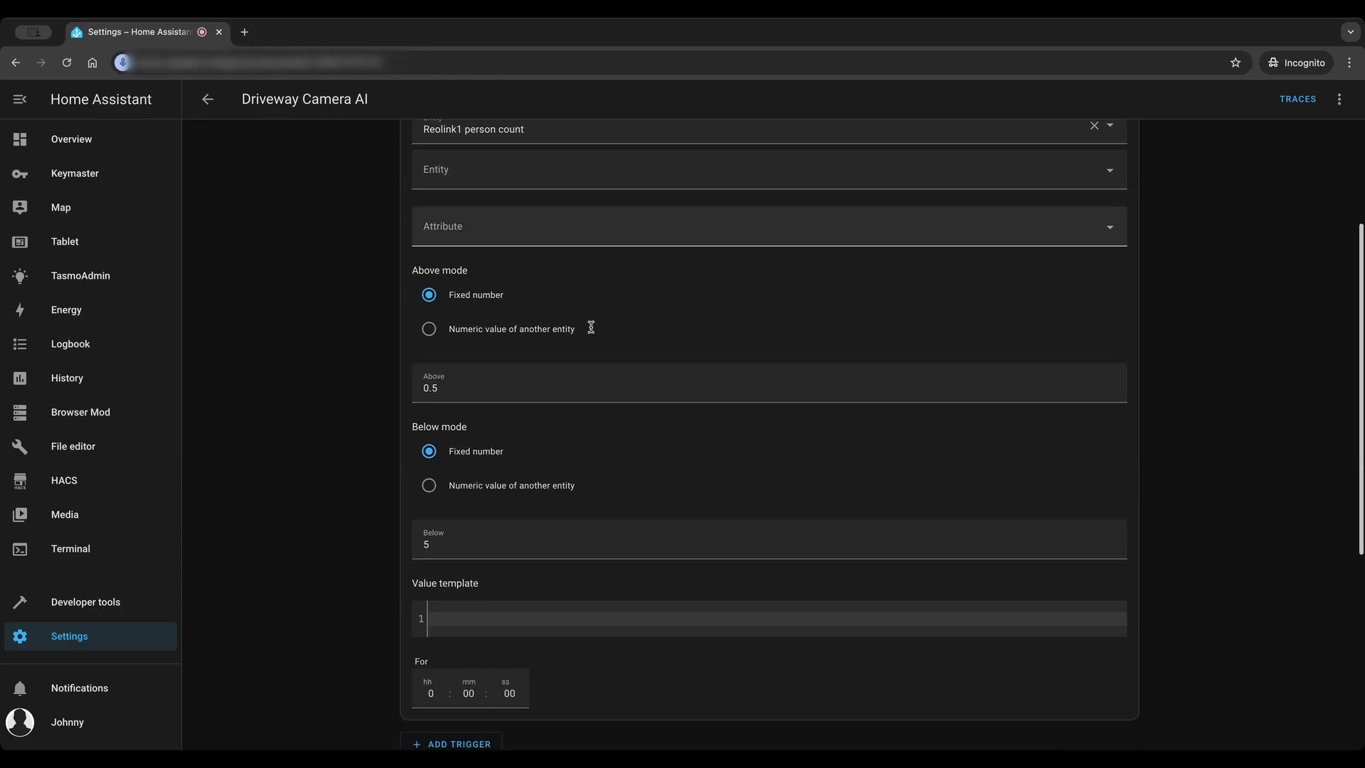
scroll(606, 217, "up", 3)
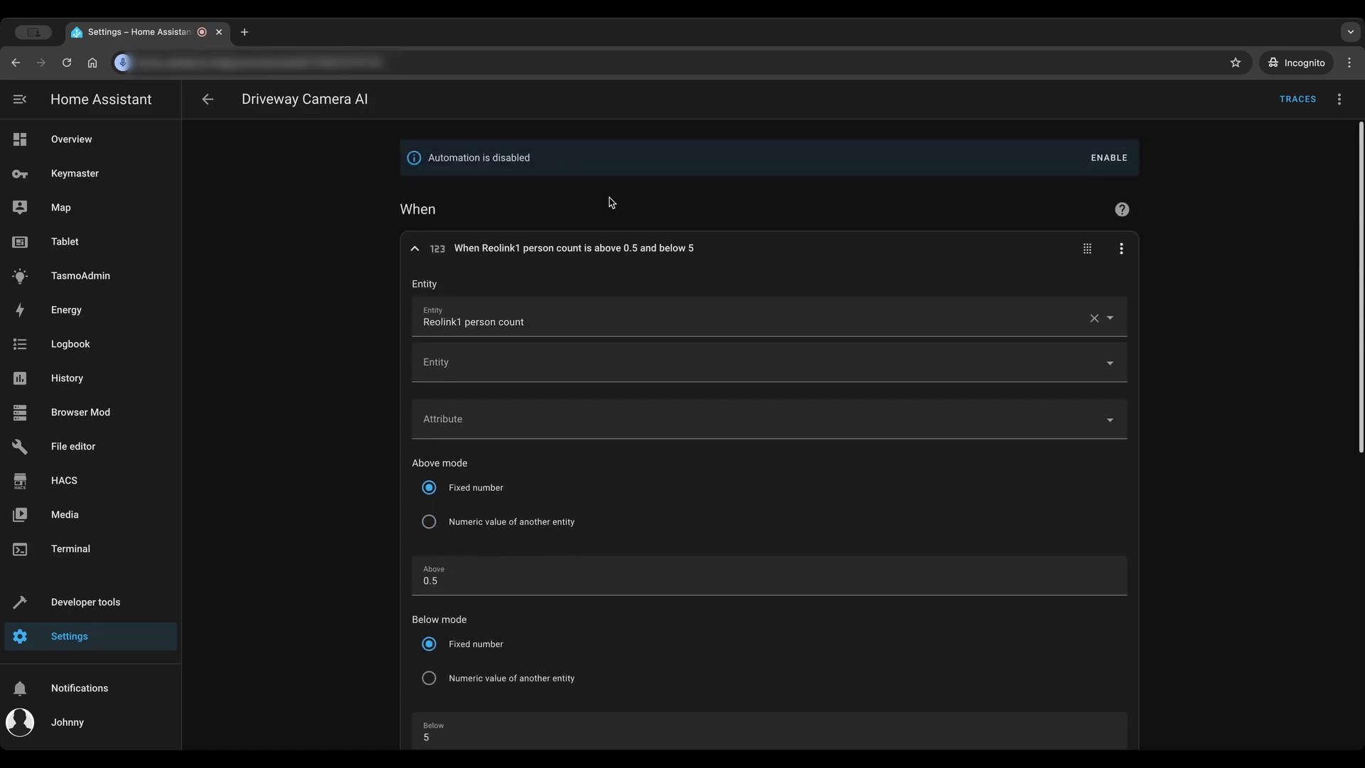
left_click(611, 261)
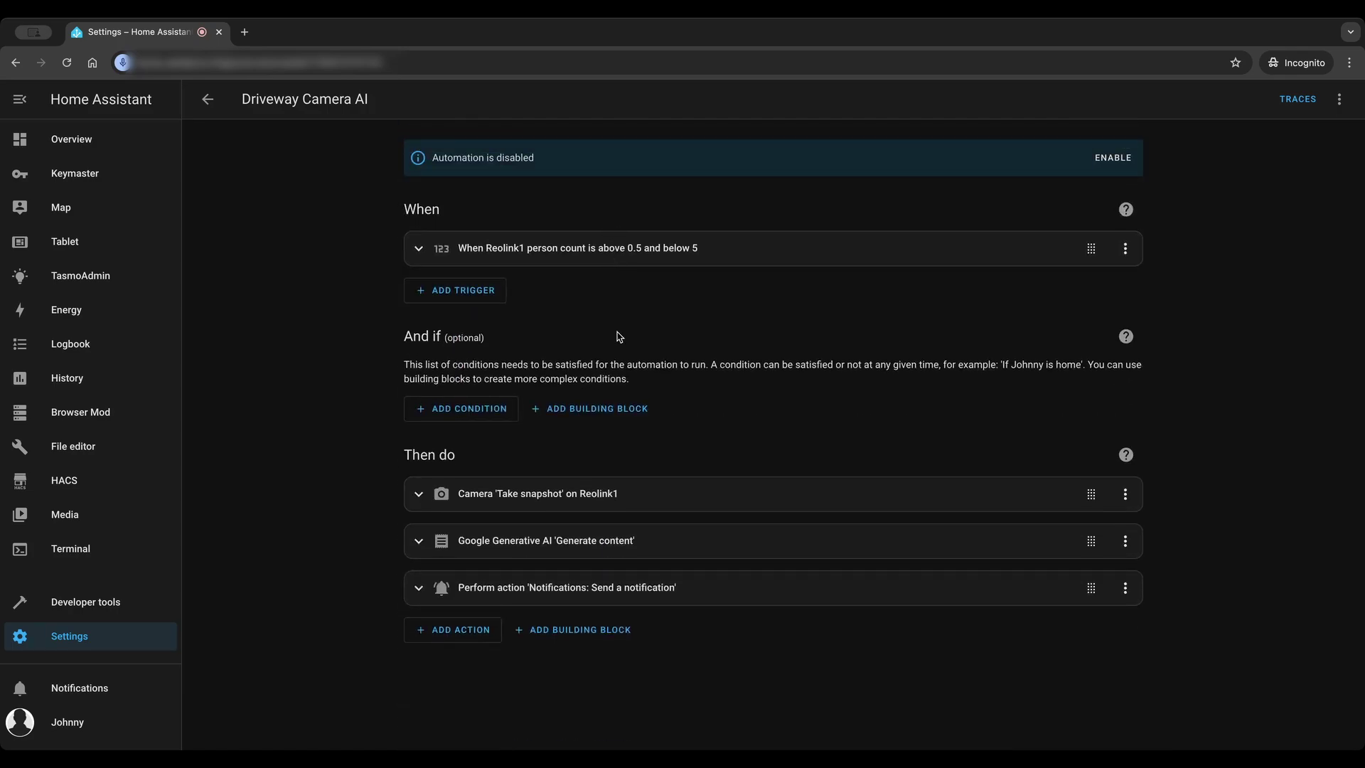
Inspect the Take snapshot action's path ./www/snapshots/reolink1_snapshot.jpg, then collapse it
left_click(630, 498)
scroll(629, 495, "down", 3)
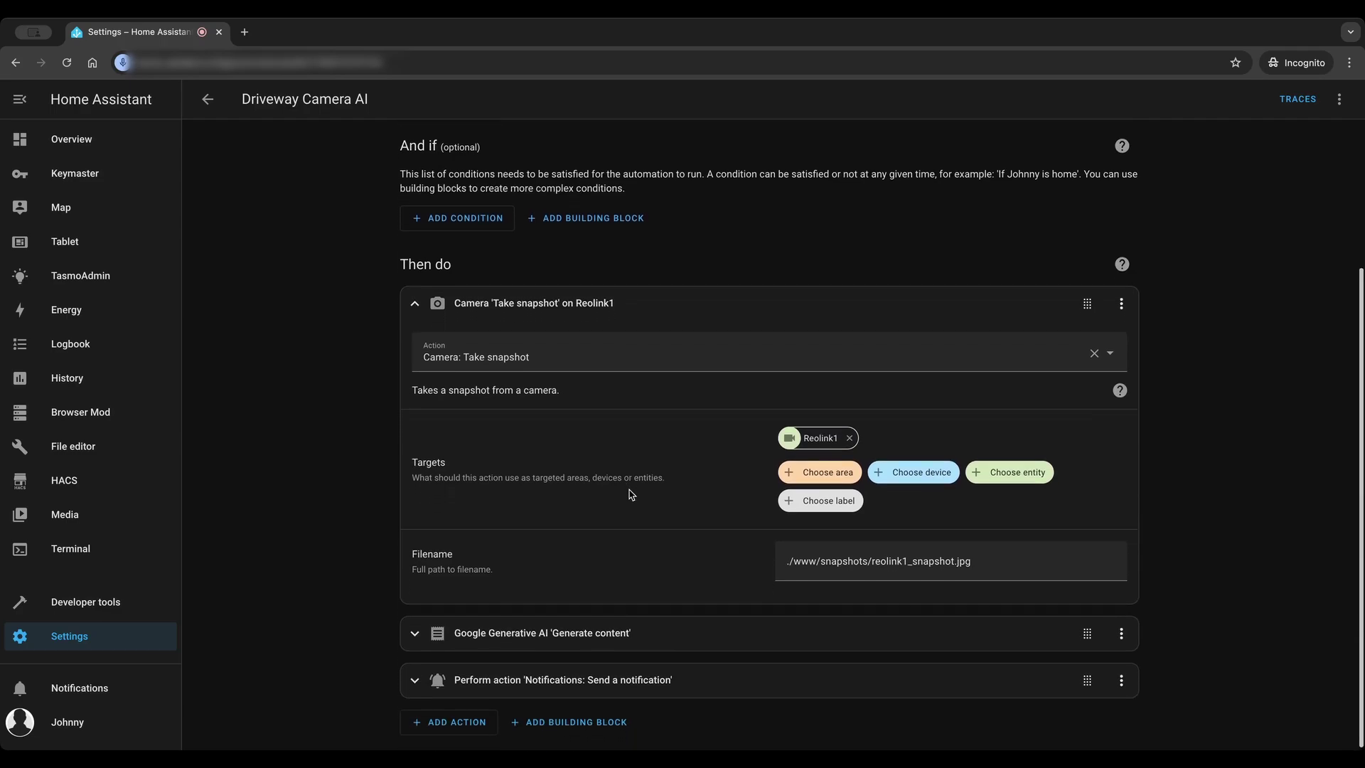
left_click(831, 560)
left_click_drag(814, 562, 1017, 565)
left_click(1018, 565)
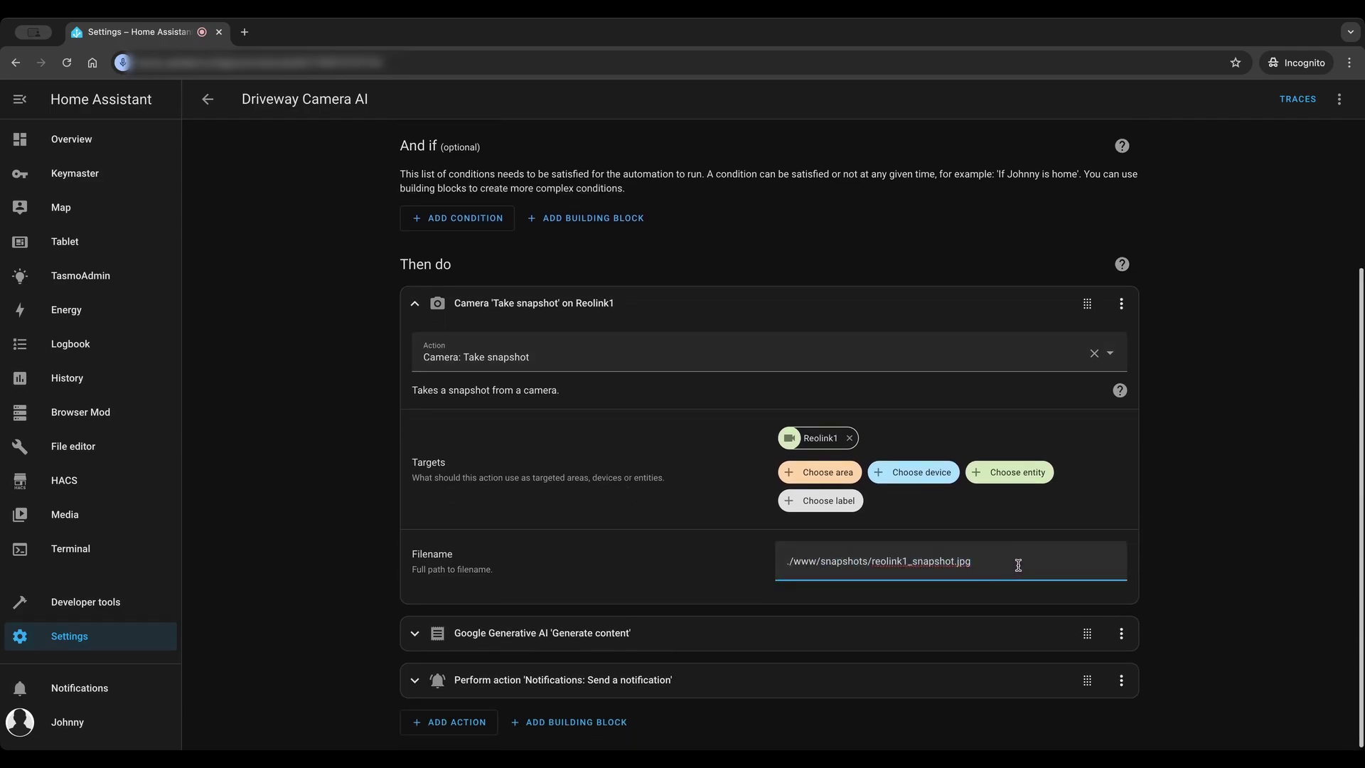
left_click(545, 307)
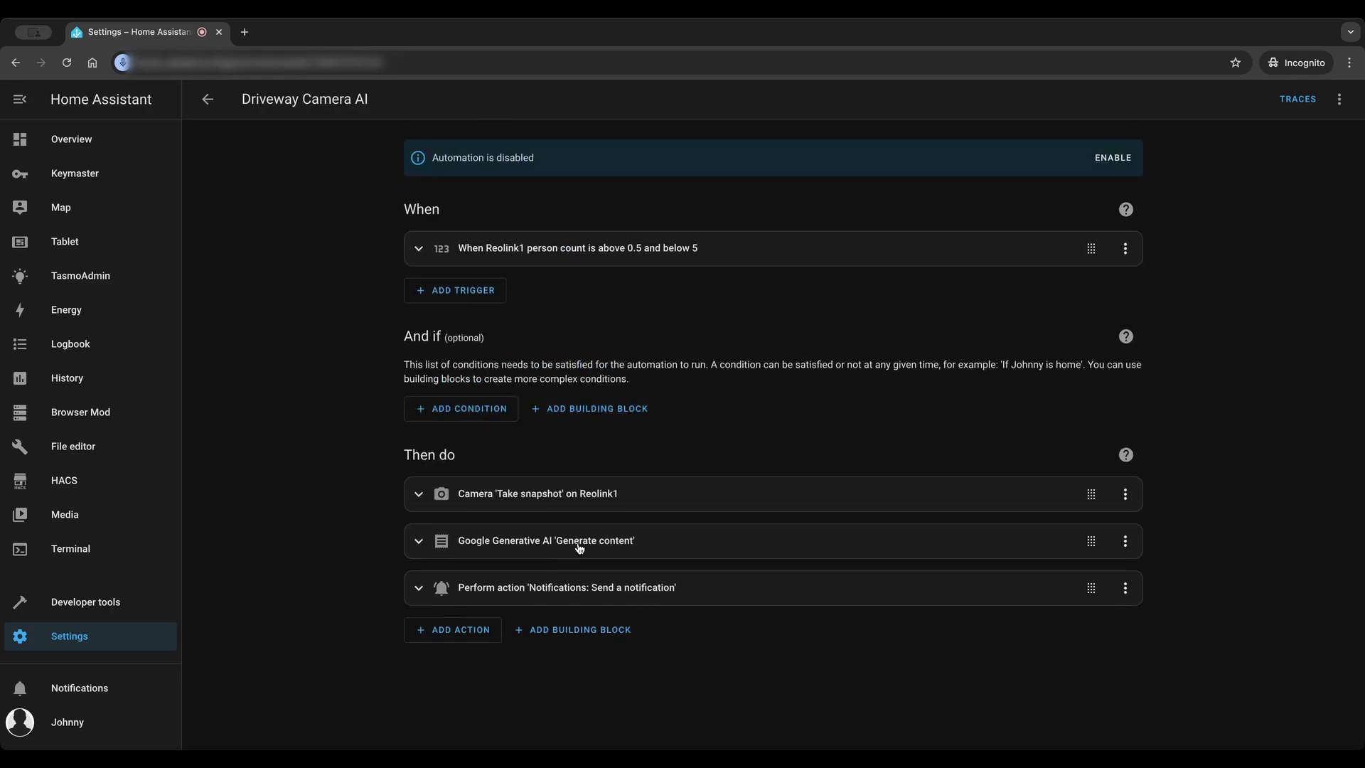
Expand the Generate content action and highlight its full prompt text
left_click(580, 542)
scroll(582, 540, "down", 3)
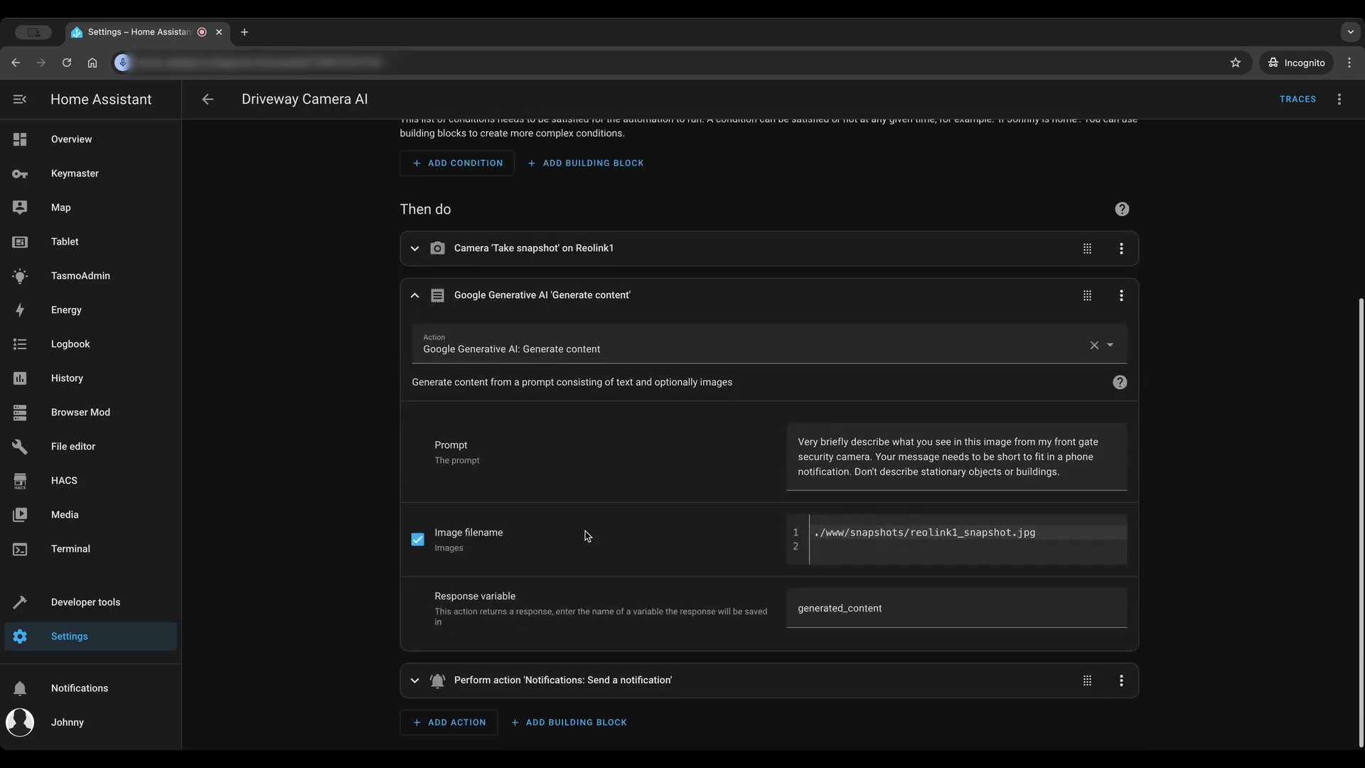
left_click_drag(1068, 473, 781, 434)
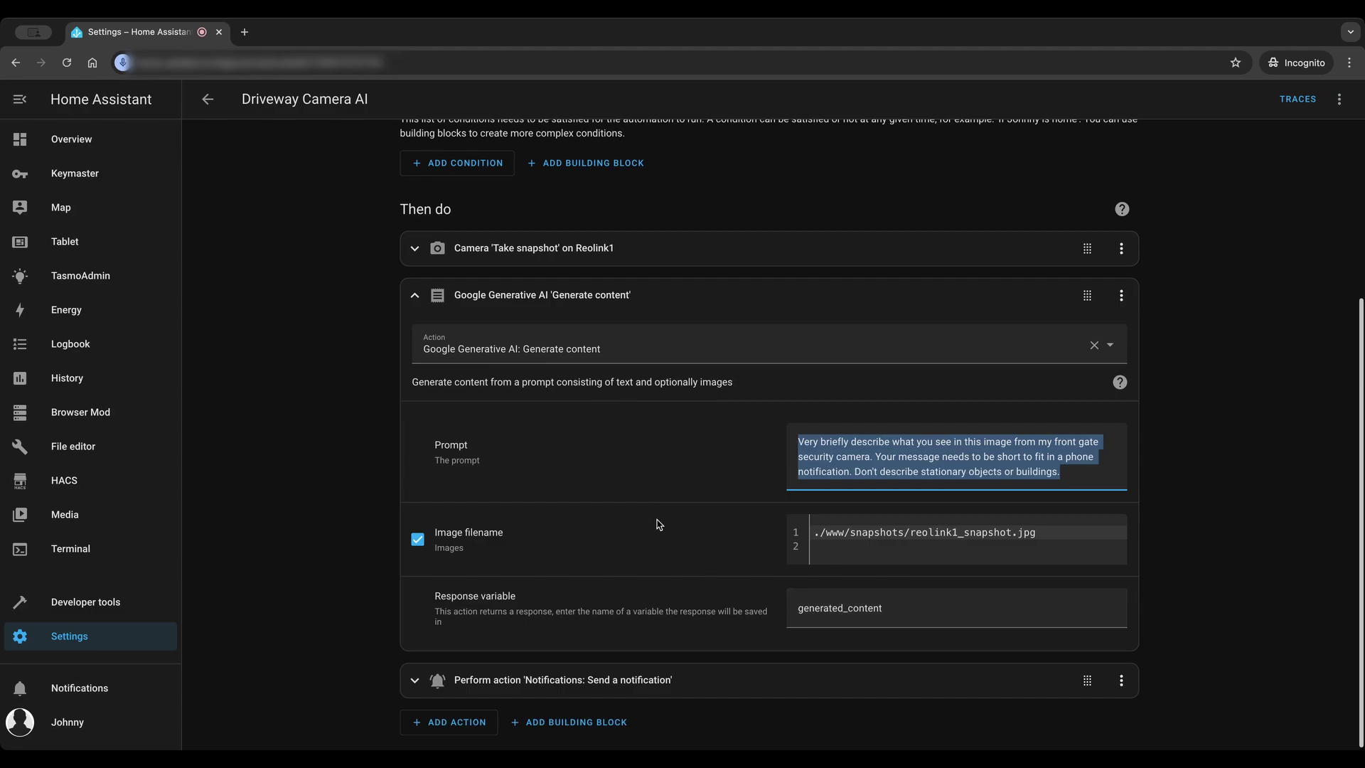
Collapse Generate content and show the notify.notify send-notification action's YAML
left_click(638, 299)
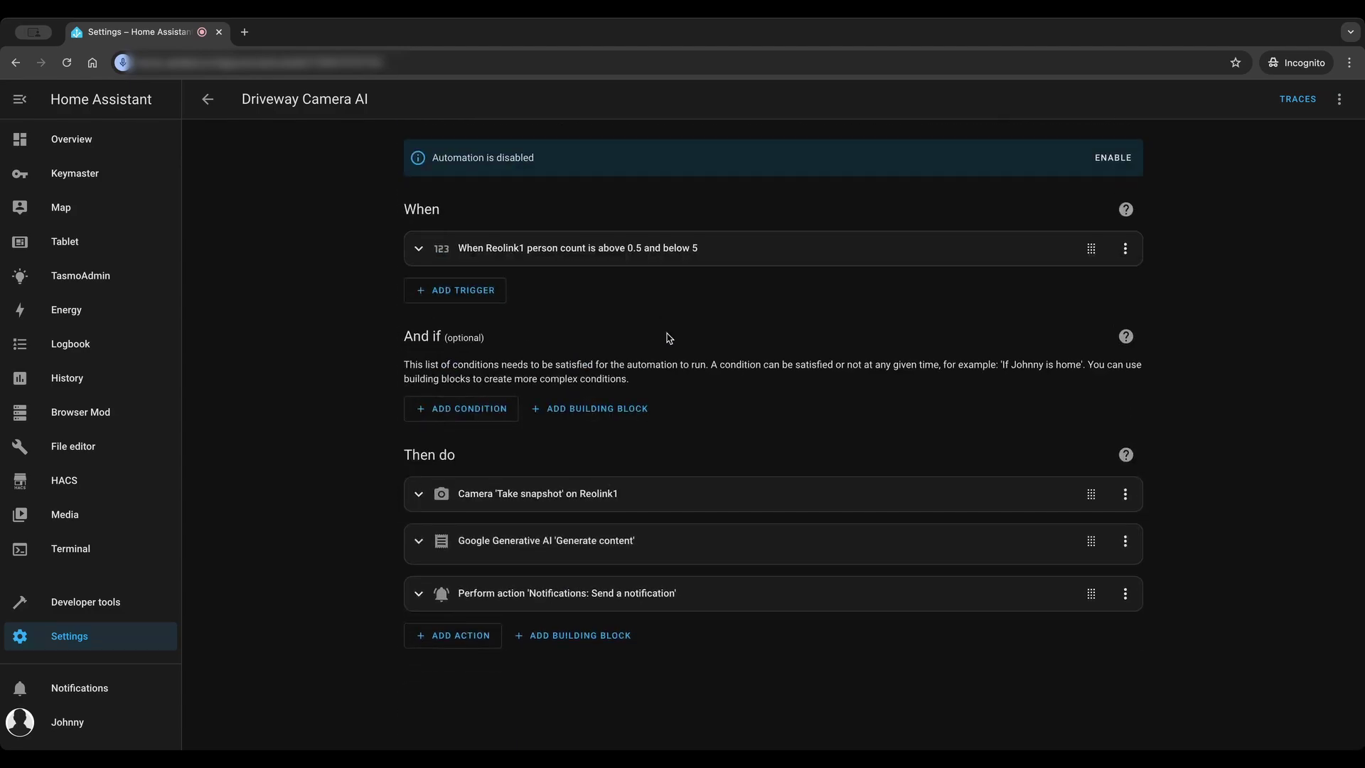
left_click(659, 588)
scroll(660, 588, "down", 2)
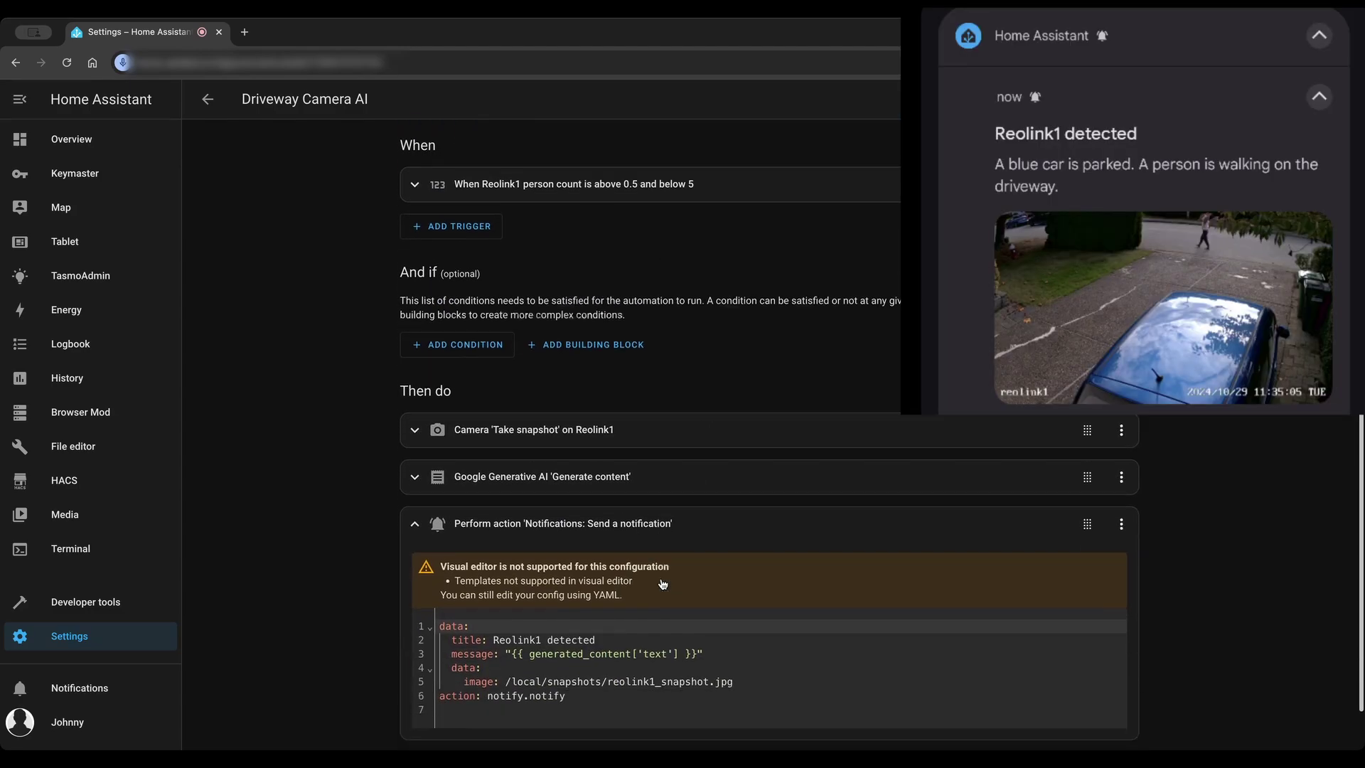